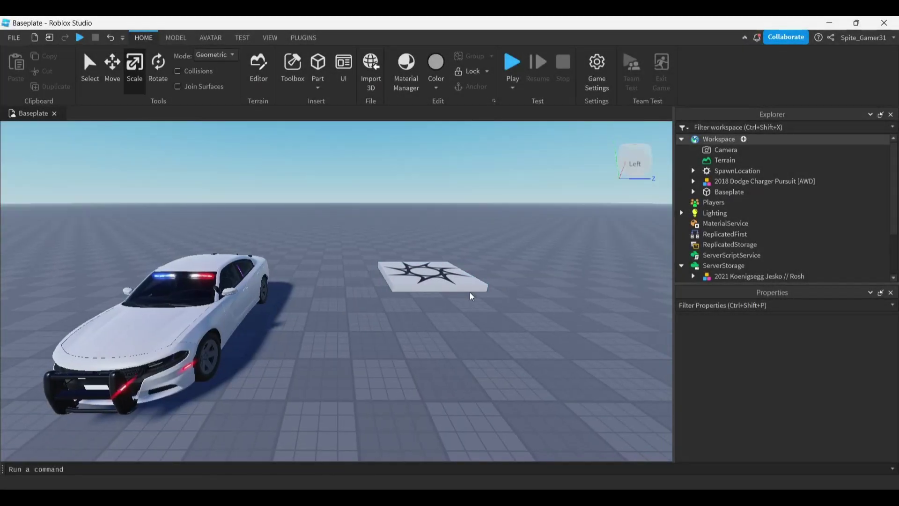
pyautogui.moveTo(470, 292); pyautogui.dragTo(469, 292, button='right')
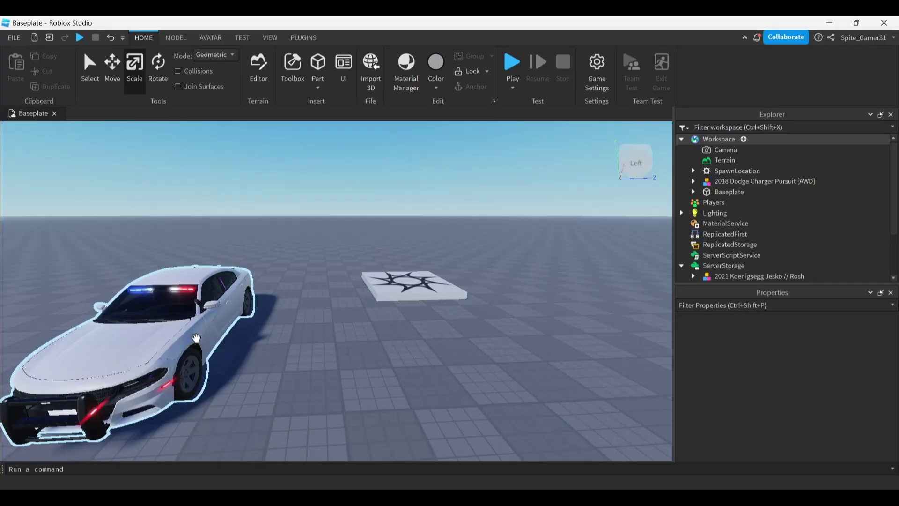
pyautogui.moveTo(408, 321); pyautogui.dragTo(445, 317, button='right')
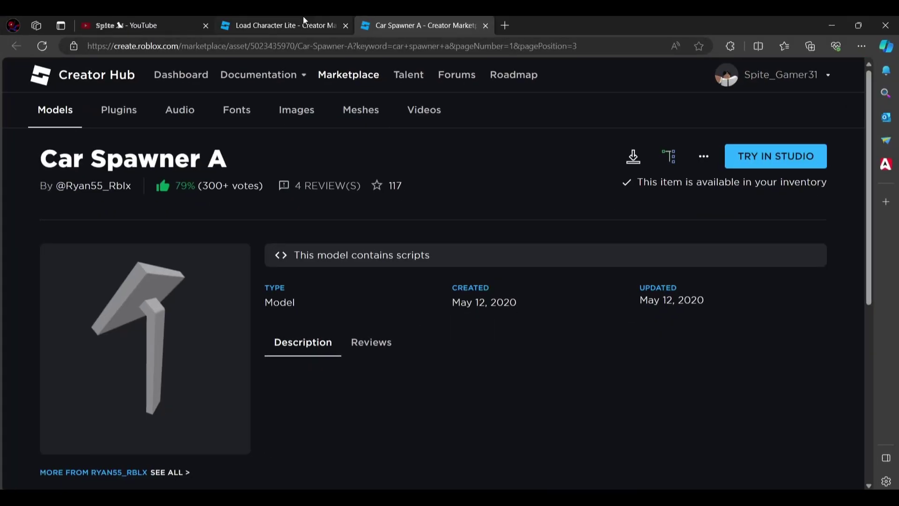
# Review the Creator Hub marketplace pages of the Load Character Lite plugin and the Car Spawner A model, then return to Roblox Studio.
pyautogui.click(303, 18)
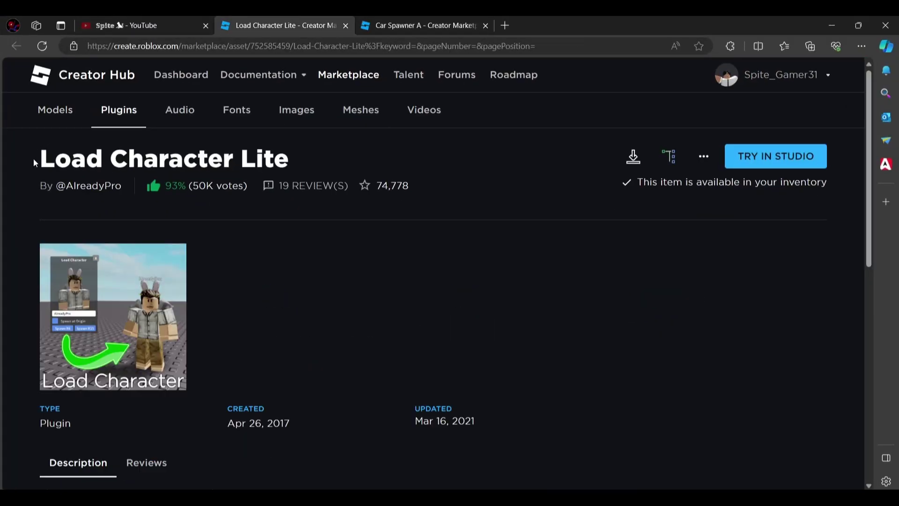
pyautogui.moveTo(35, 162); pyautogui.dragTo(308, 160)
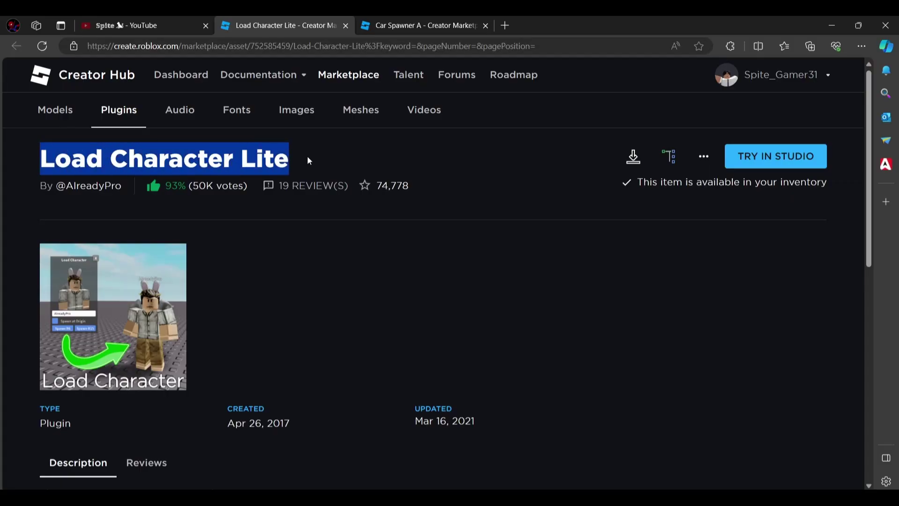
pyautogui.click(316, 254)
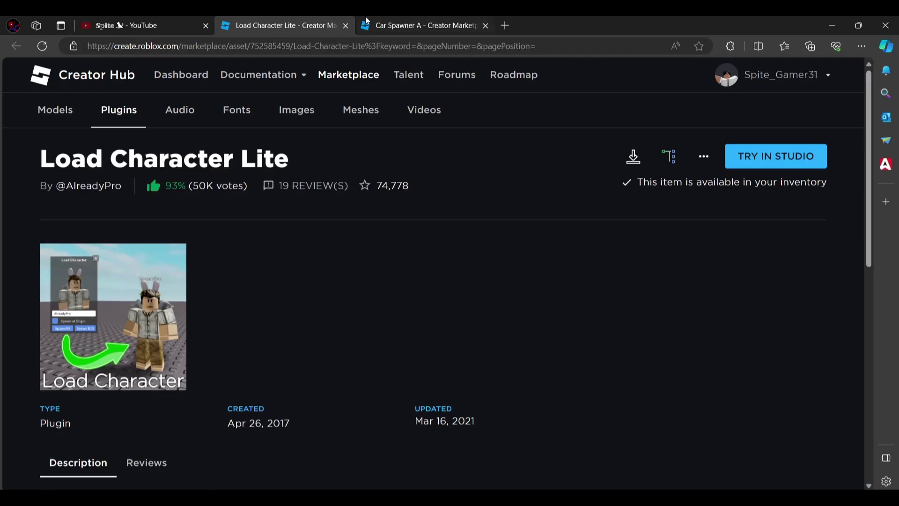
pyautogui.click(388, 23)
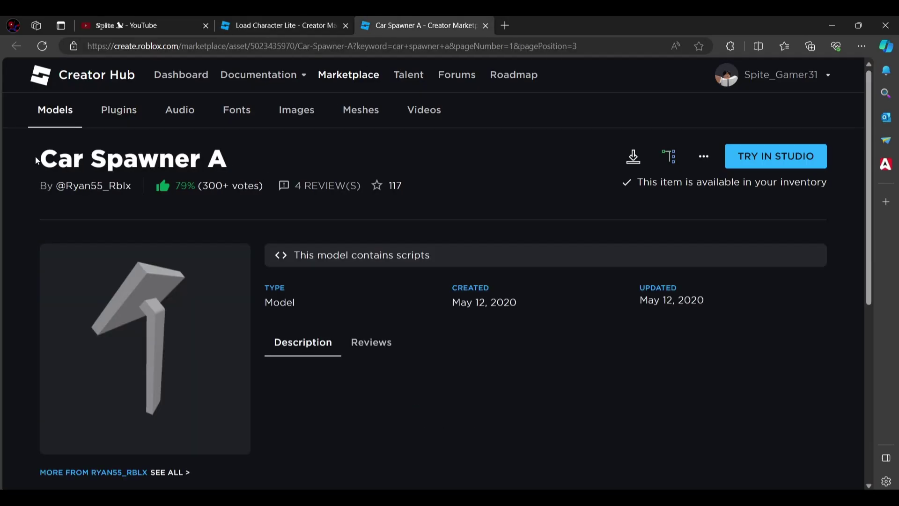
pyautogui.moveTo(44, 160); pyautogui.dragTo(245, 157)
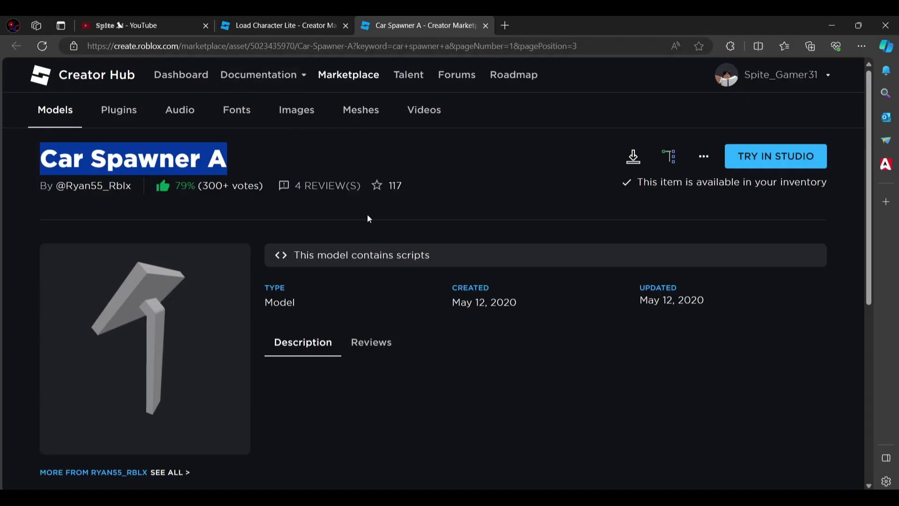
pyautogui.click(834, 21)
# Spawn an R6 avatar with the Load Character plugin, using the account's own username.
pyautogui.moveTo(529, 279); pyautogui.dragTo(535, 276, button='right')
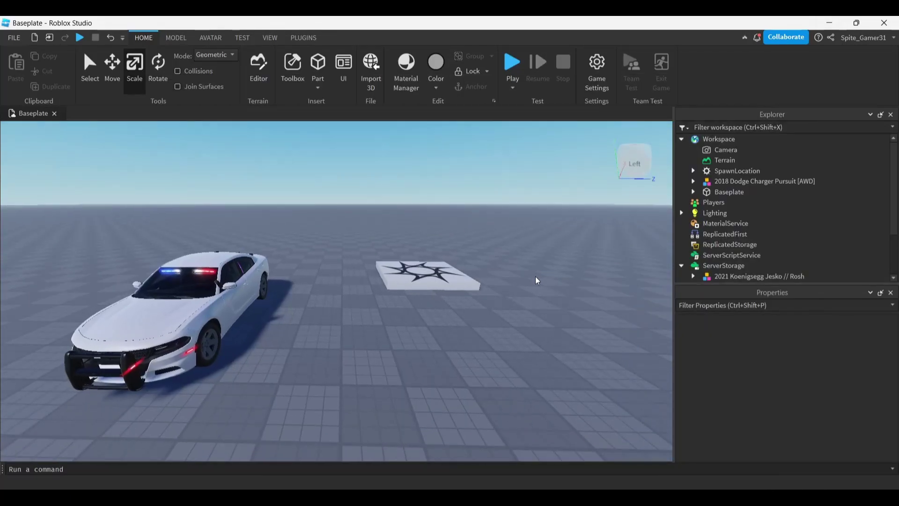
pyautogui.moveTo(439, 254); pyautogui.dragTo(440, 259, button='right')
pyautogui.press('d')
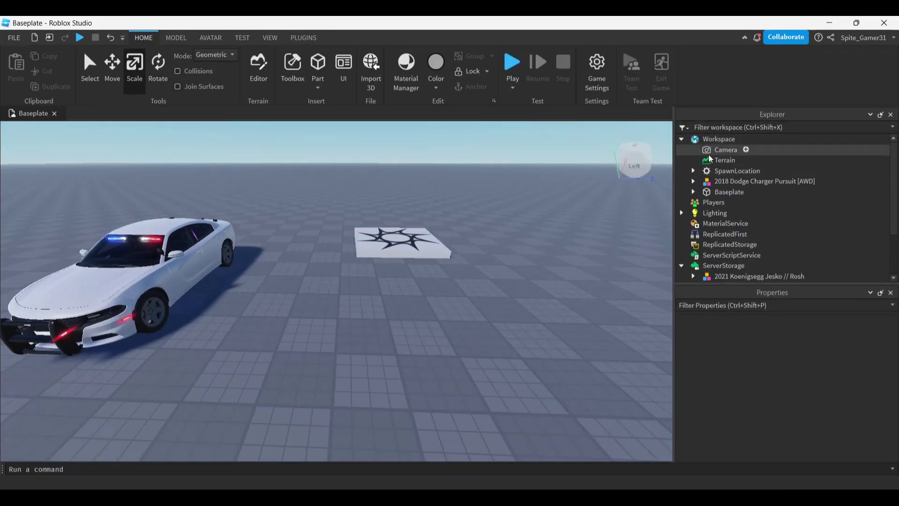
pyautogui.click(299, 37)
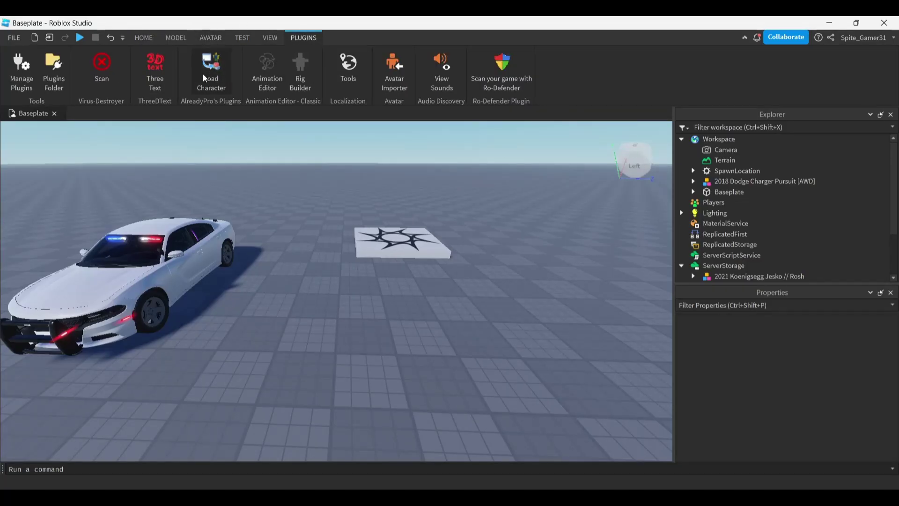
pyautogui.click(204, 72)
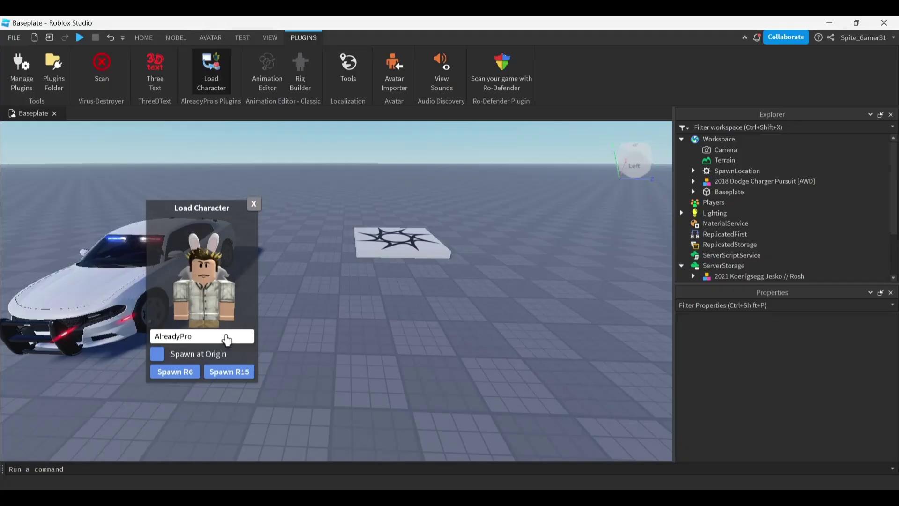
pyautogui.moveTo(227, 336); pyautogui.dragTo(122, 326)
pyautogui.press('BackSpace')
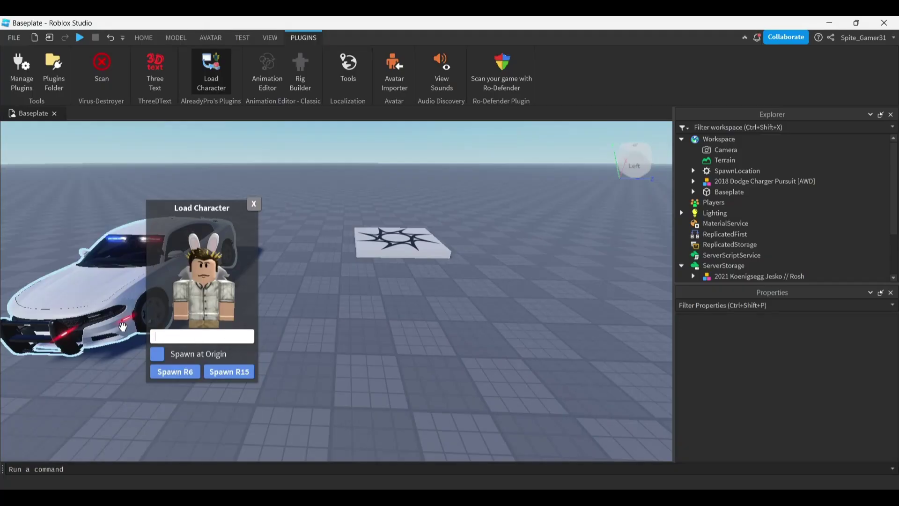
pyautogui.write('Spite_Gamer31')
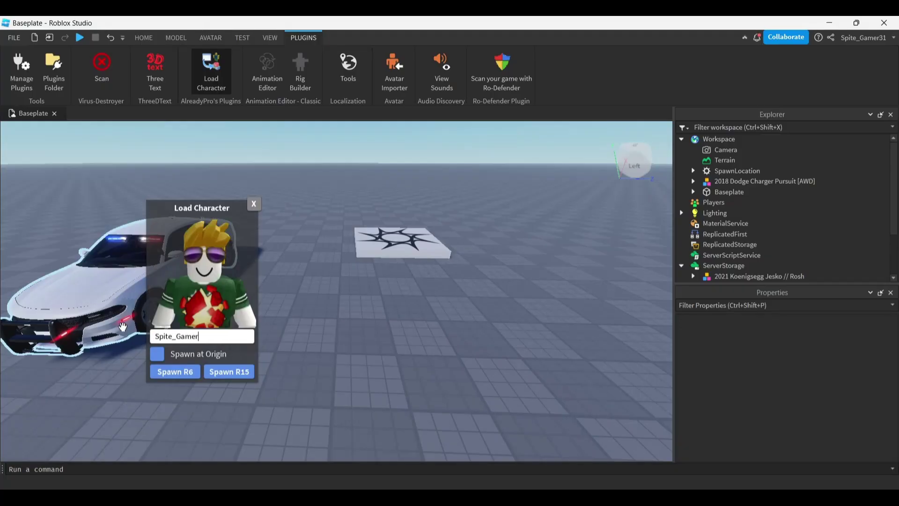
pyautogui.click(184, 381)
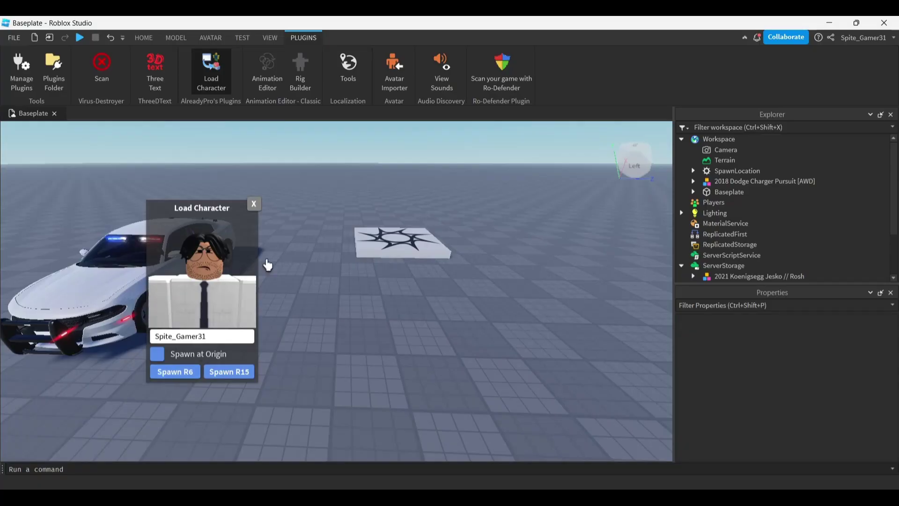
pyautogui.click(253, 204)
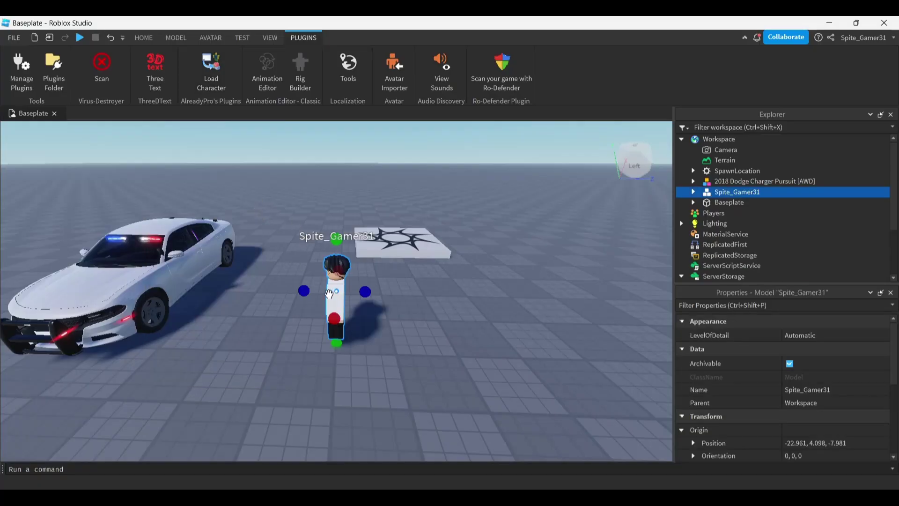
# Rotate the spawned character 90 degrees and place it on the ground in front of the spawn location.
pyautogui.moveTo(331, 293); pyautogui.dragTo(395, 343)
pyautogui.hotkey('ctrl', 'r')
pyautogui.press('w')
pyautogui.press('d')
pyautogui.moveTo(456, 336); pyautogui.dragTo(456, 318, button='right')
pyautogui.press('a')
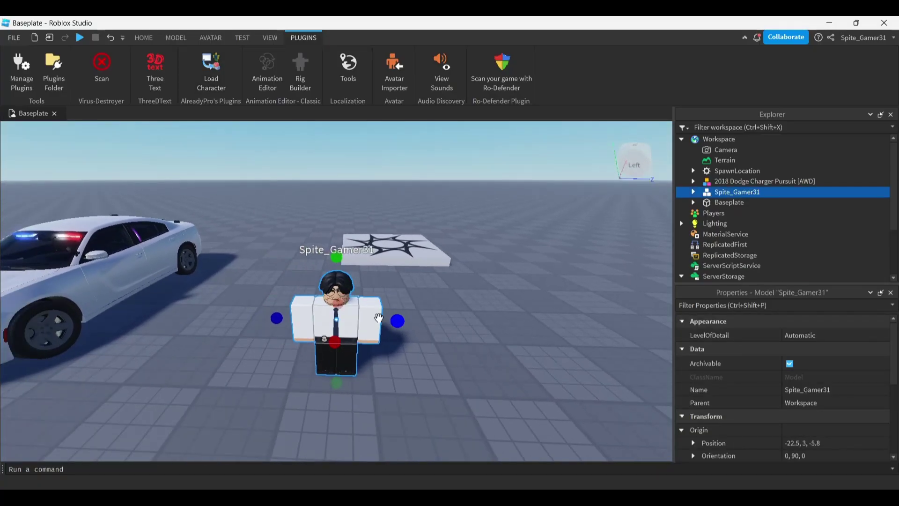
pyautogui.press('d')
pyautogui.moveTo(356, 318); pyautogui.dragTo(389, 344)
pyautogui.click(465, 302)
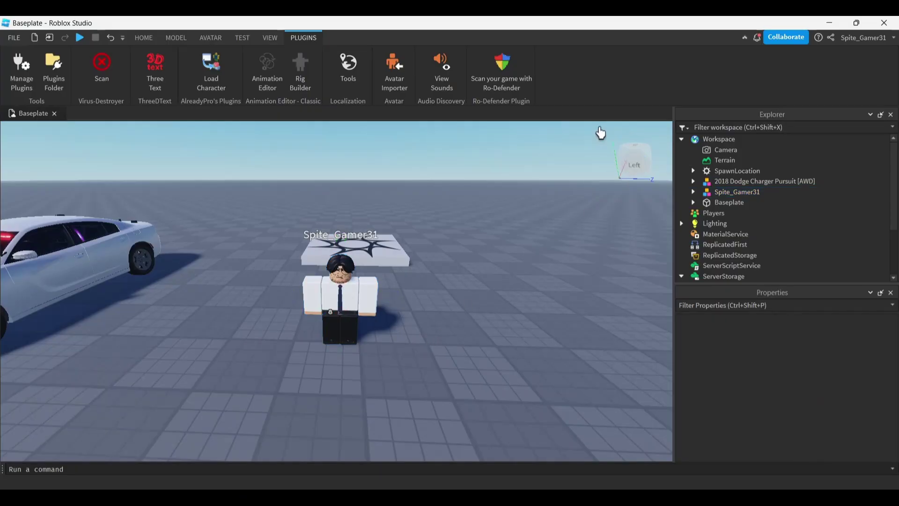
# Insert the Car Spawner A model from the inventory and stand it on the ground beside the character.
pyautogui.click(156, 39)
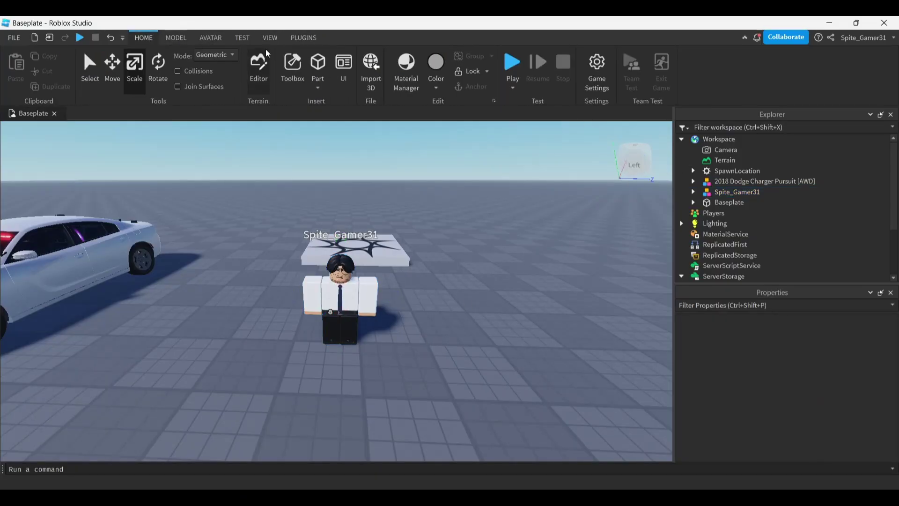
pyautogui.click(292, 73)
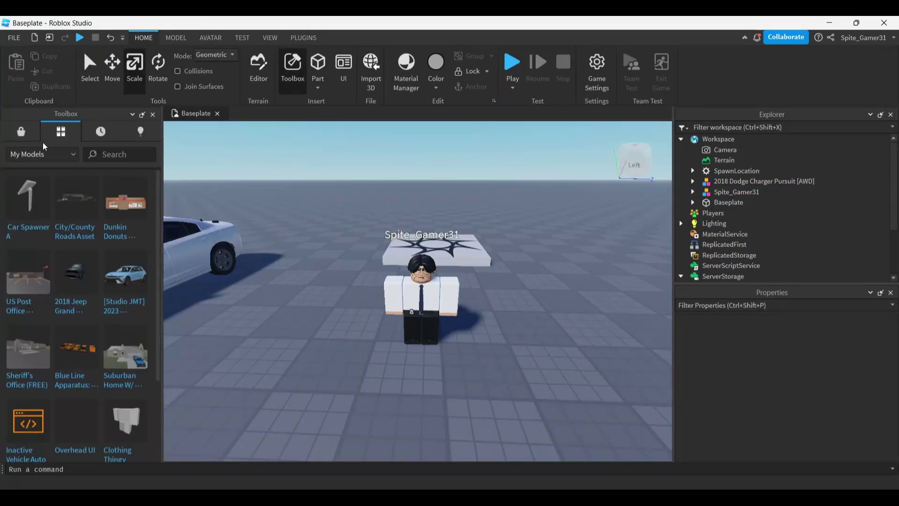
pyautogui.click(24, 133)
pyautogui.click(61, 132)
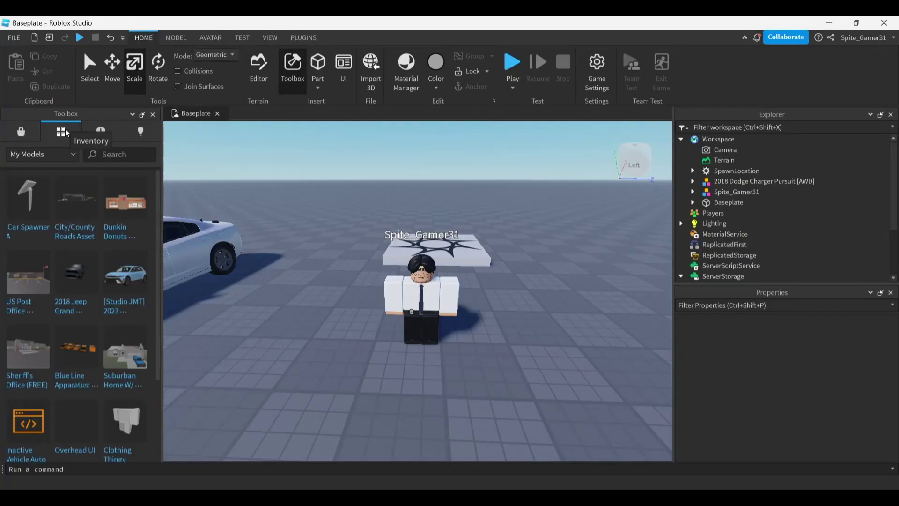
pyautogui.click(24, 206)
pyautogui.moveTo(221, 187); pyautogui.dragTo(220, 188, button='right')
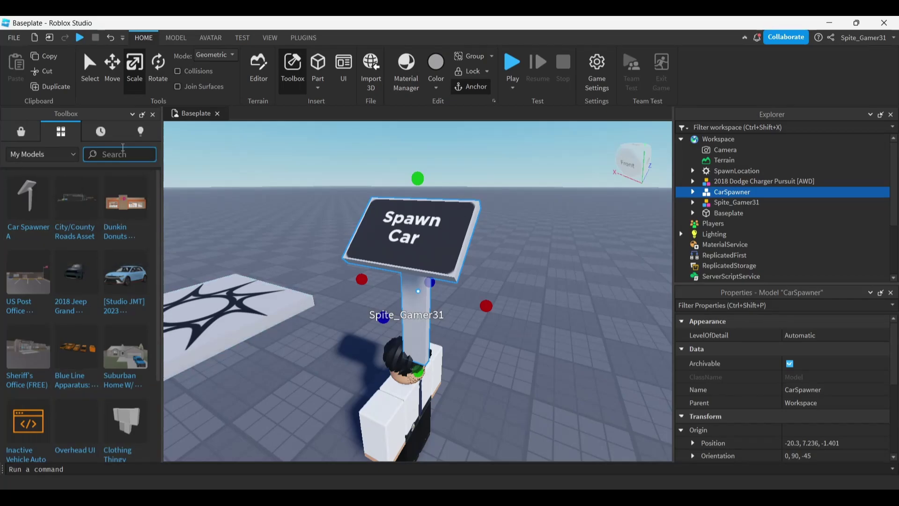
pyautogui.click(152, 115)
pyautogui.moveTo(373, 249); pyautogui.dragTo(355, 263)
pyautogui.moveTo(353, 239); pyautogui.dragTo(356, 262, button='right')
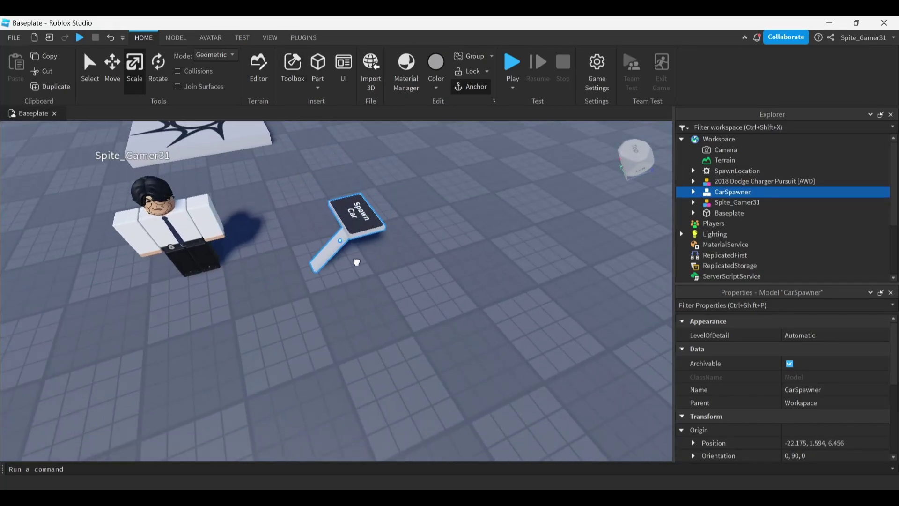
pyautogui.moveTo(355, 263); pyautogui.dragTo(380, 245)
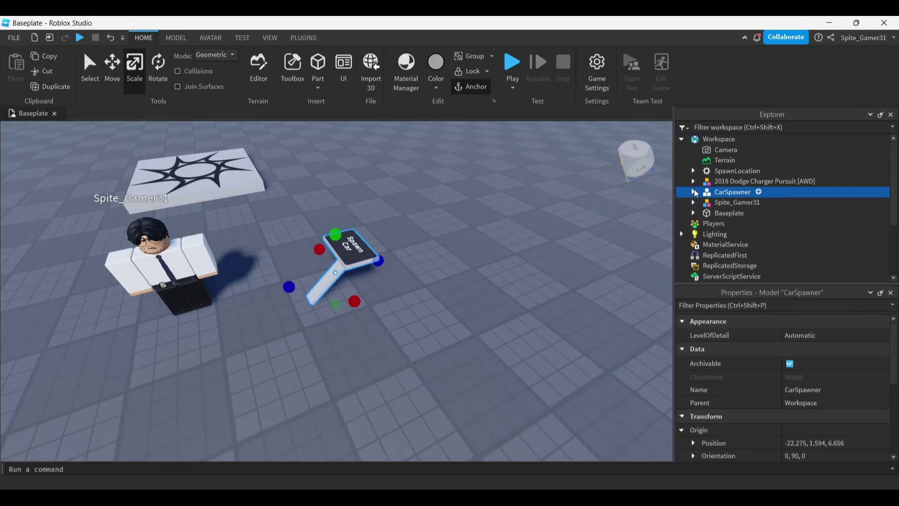
# Cut OpenGUI, ScreenGui and SurfaceGui out of the ScreenPart in the CarSpawner model.
pyautogui.click(694, 192)
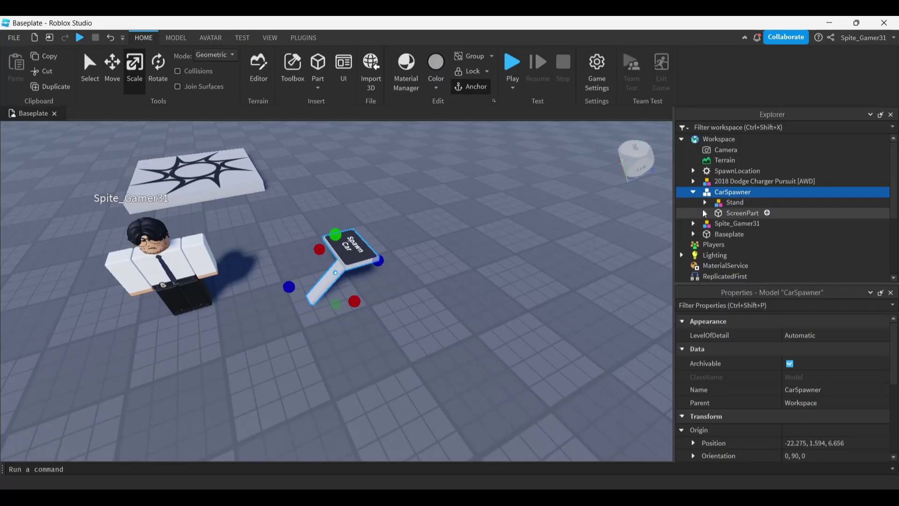
pyautogui.click(704, 213)
pyautogui.click(746, 245)
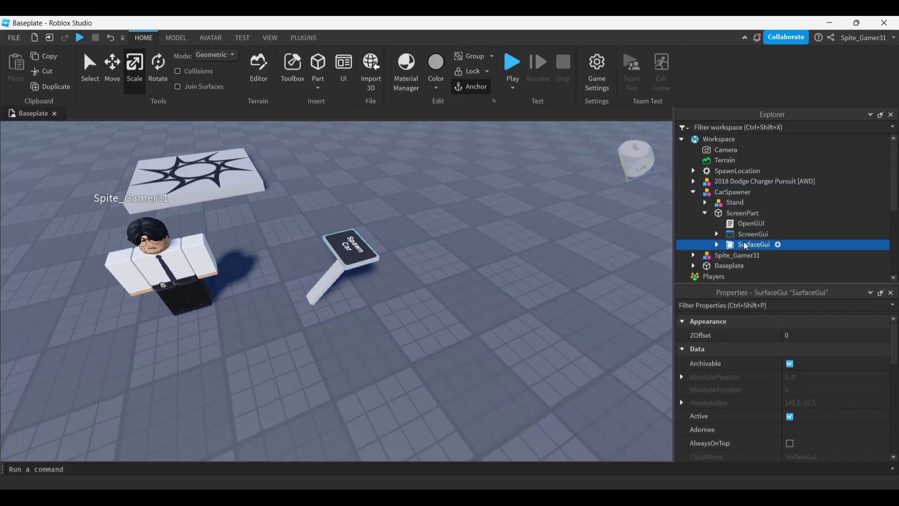
pyautogui.keyDown('ctrl'); pyautogui.click(743, 234); pyautogui.keyUp('ctrl')
pyautogui.keyDown('ctrl'); pyautogui.click(745, 226); pyautogui.keyUp('ctrl')
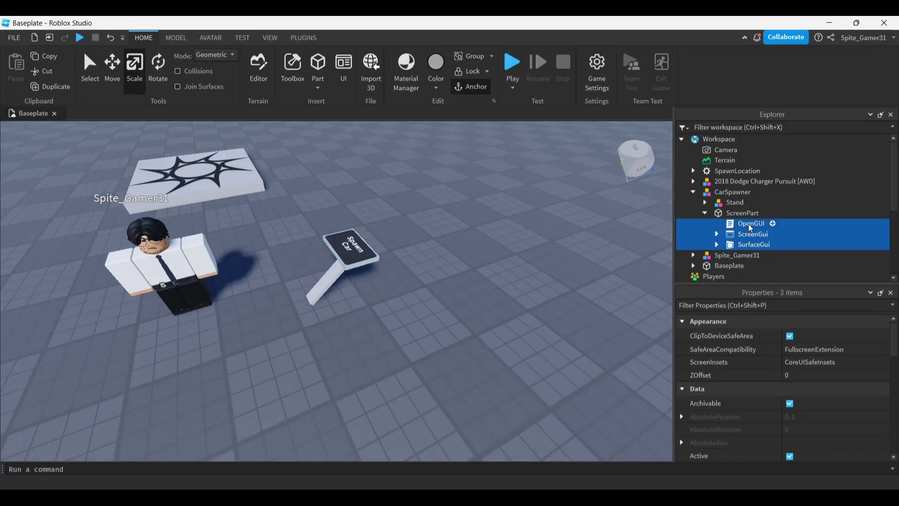
pyautogui.rightClick(749, 220)
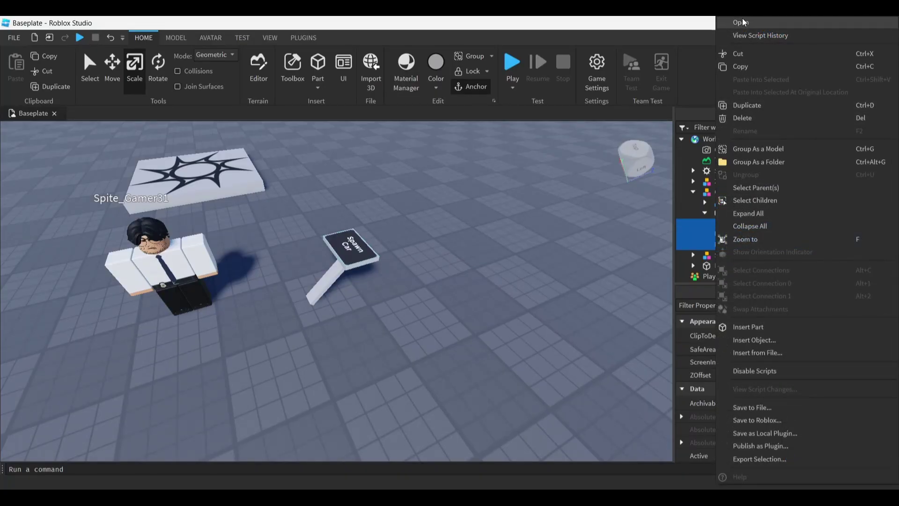
pyautogui.click(740, 55)
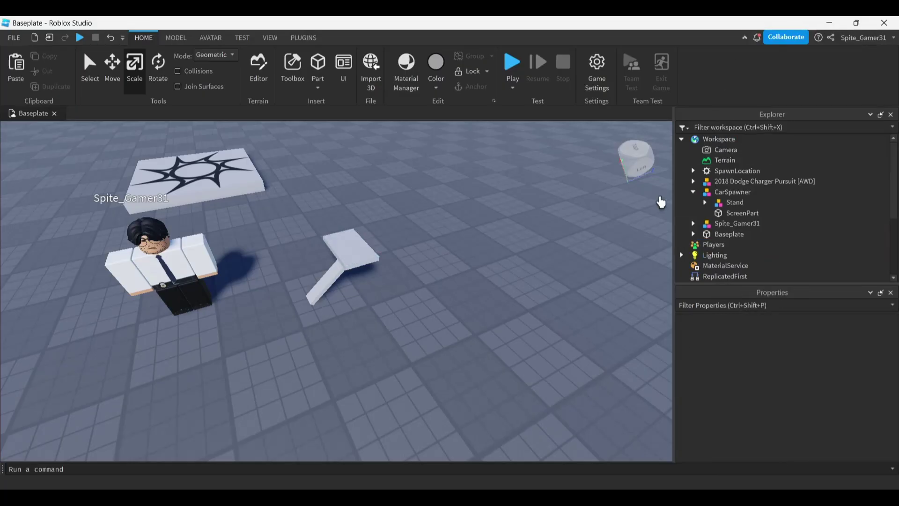
# Delete the remaining CarSpawner model from the workspace.
pyautogui.click(727, 192)
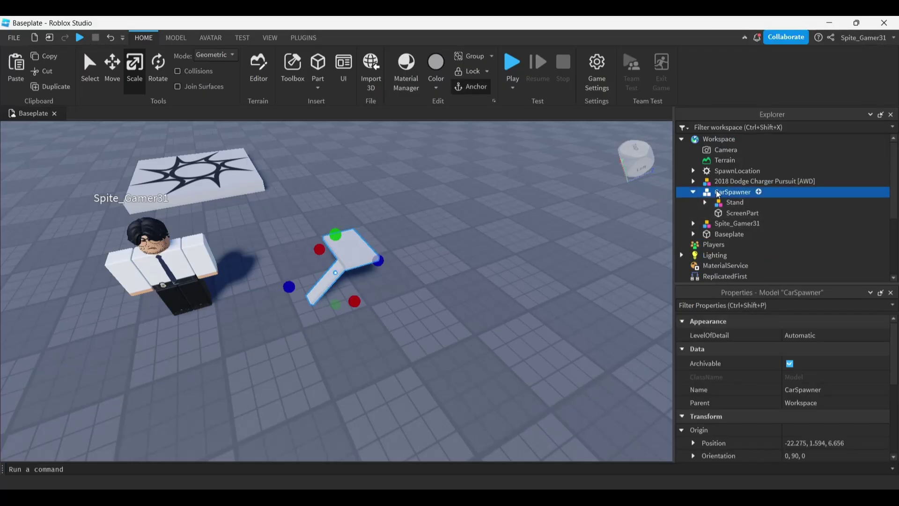
pyautogui.rightClick(726, 193)
pyautogui.click(755, 90)
# Paste the cut OpenGUI, ScreenGui and SurfaceGui into the character model.
pyautogui.moveTo(464, 186); pyautogui.dragTo(453, 181, button='right')
pyautogui.scroll(-3, 623, 210)
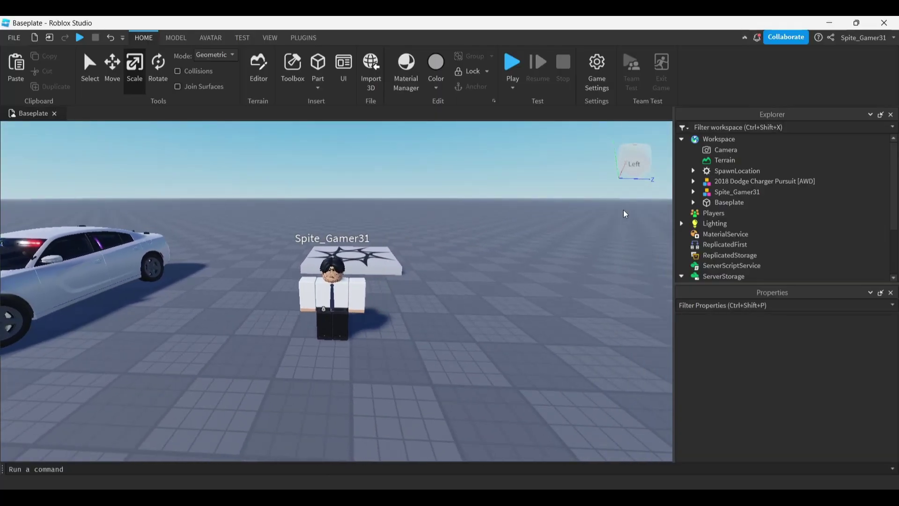
pyautogui.rightClick(726, 192)
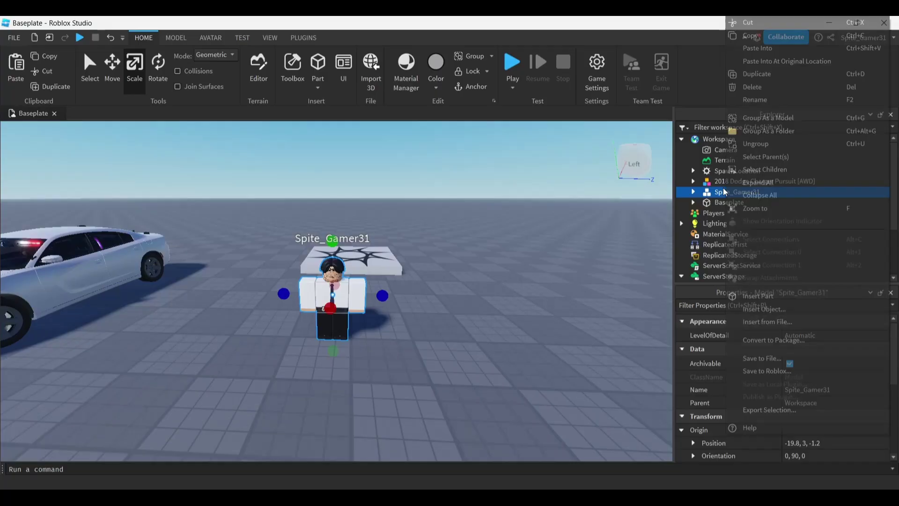
pyautogui.click(775, 47)
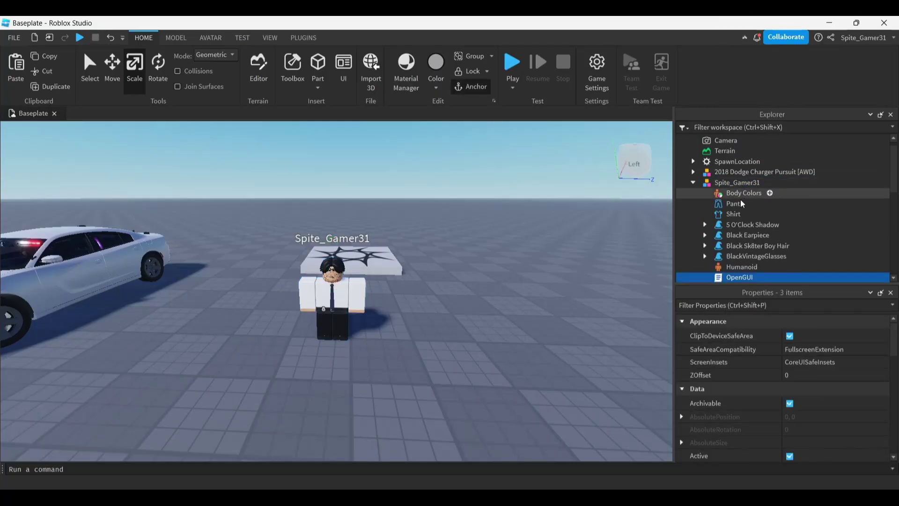
pyautogui.scroll(-3, 736, 252)
pyautogui.scroll(-2, 742, 205)
pyautogui.scroll(2, 730, 221)
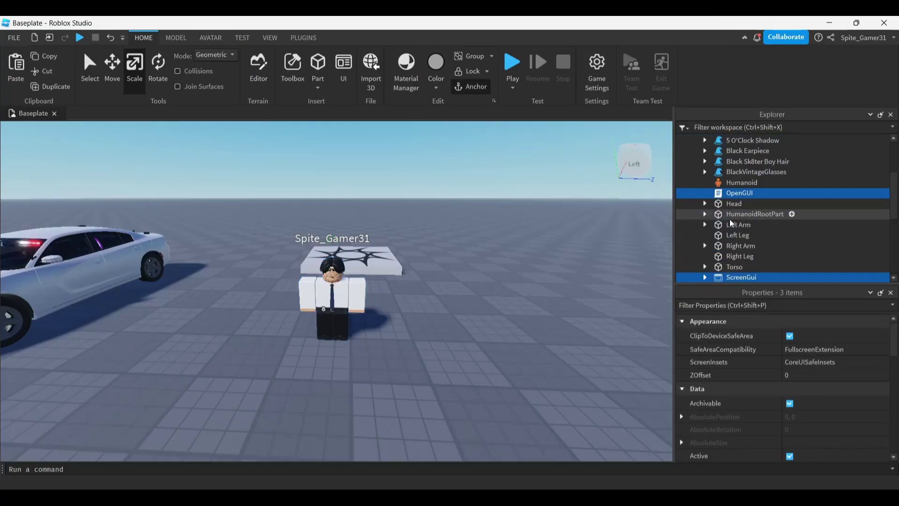
pyautogui.click(553, 283)
# Add a ClickDetector to the character model.
pyautogui.scroll(3, 721, 201)
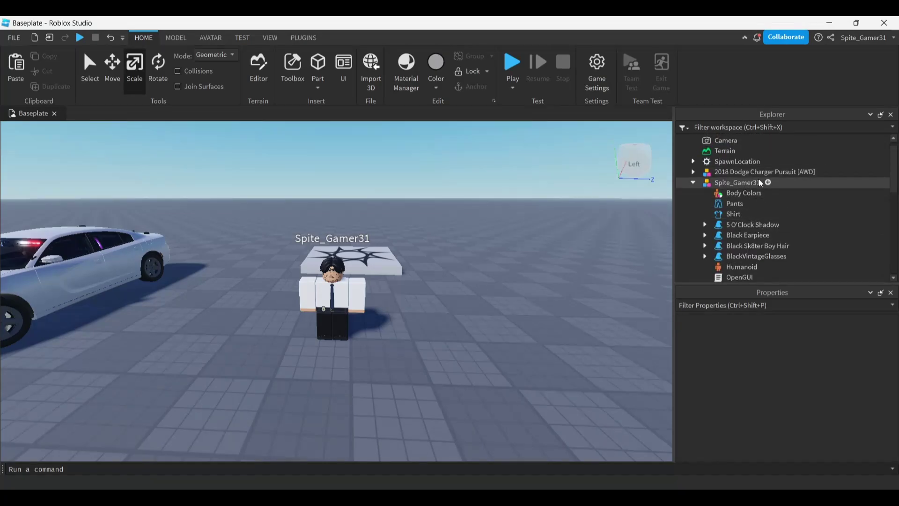
pyautogui.click(768, 182)
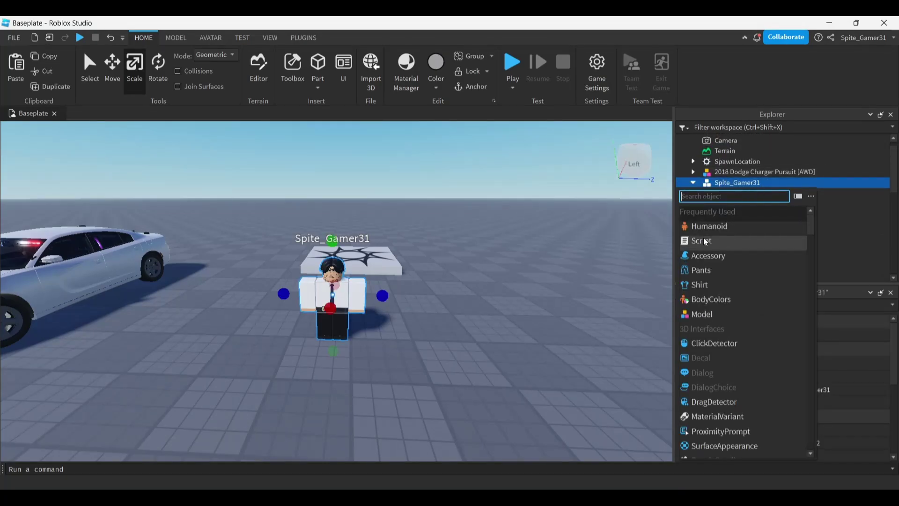
pyautogui.write('click')
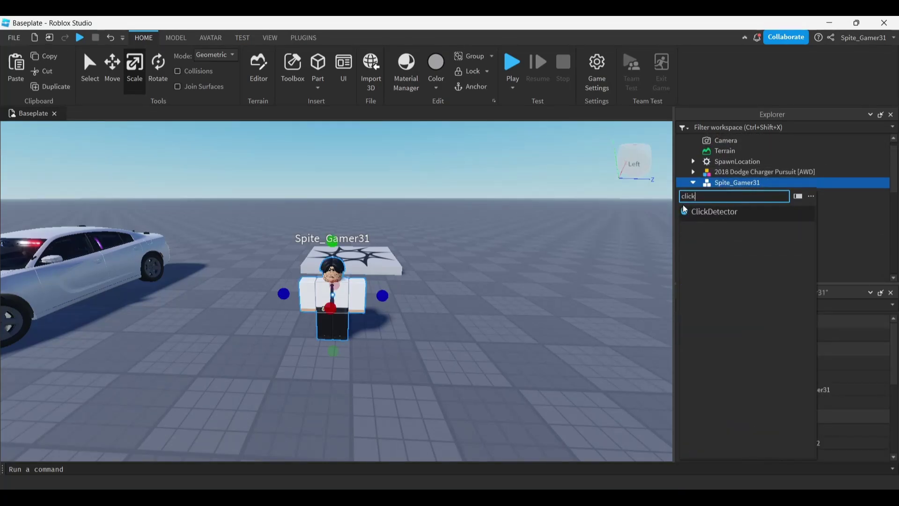
pyautogui.click(703, 212)
pyautogui.scroll(-2, 703, 223)
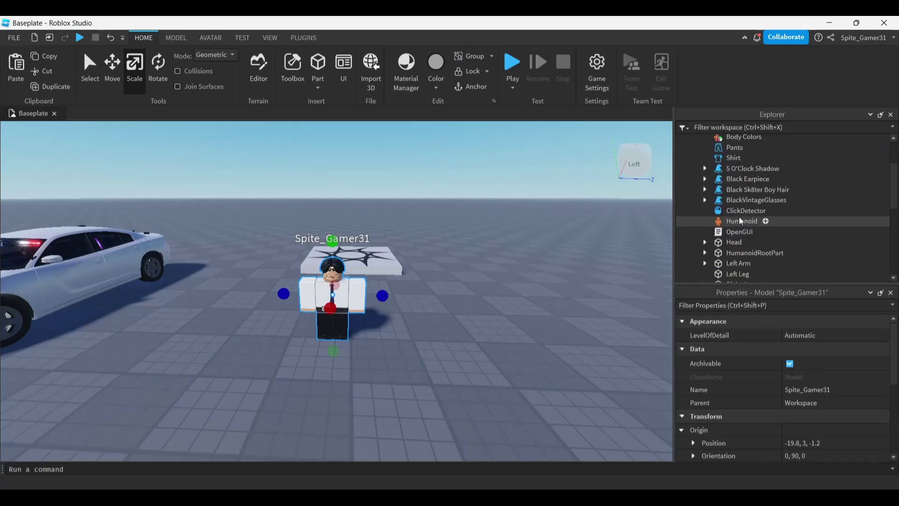
pyautogui.click(572, 229)
pyautogui.scroll(2, 746, 215)
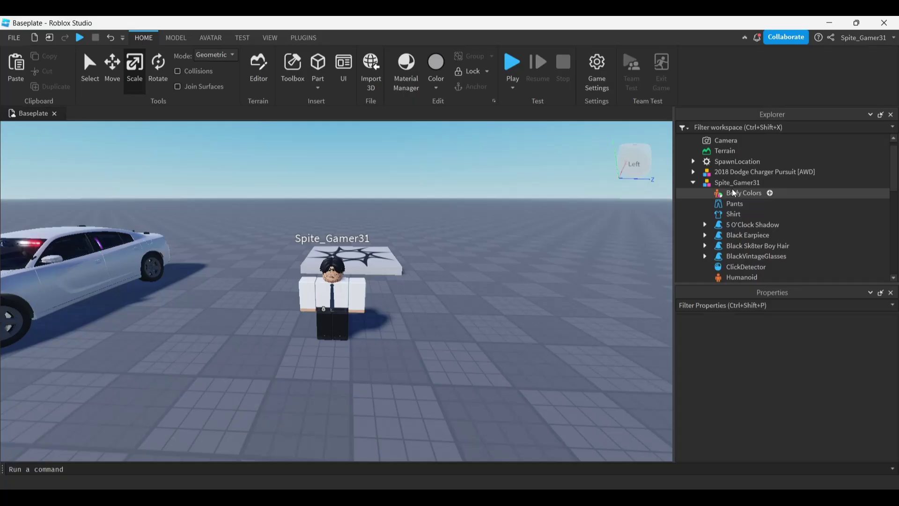
# Expand the character's ScreenGui and its ScrollingFrame to reach the Car frames.
pyautogui.scroll(-5, 732, 196)
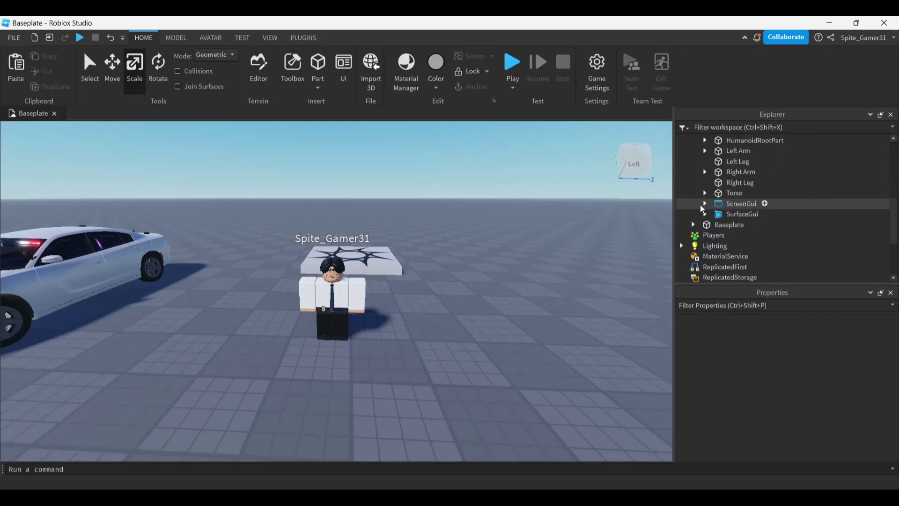
pyautogui.click(705, 203)
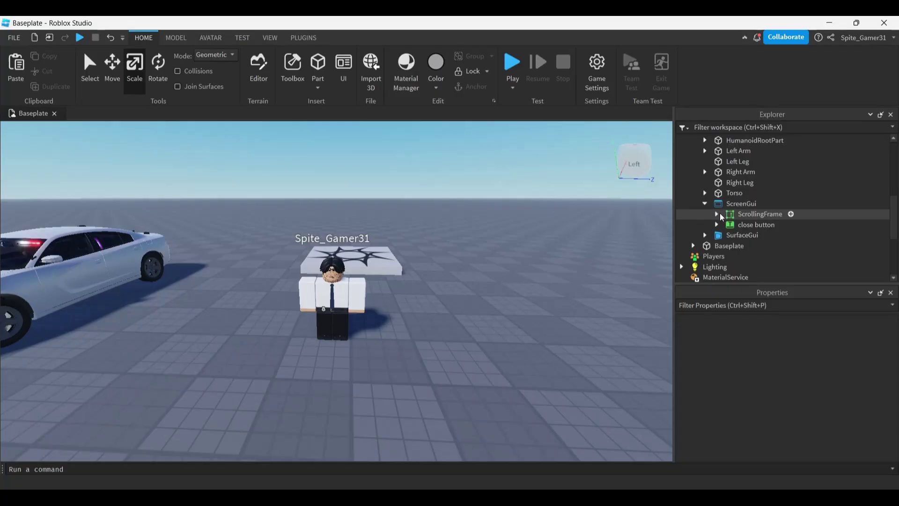
pyautogui.click(717, 213)
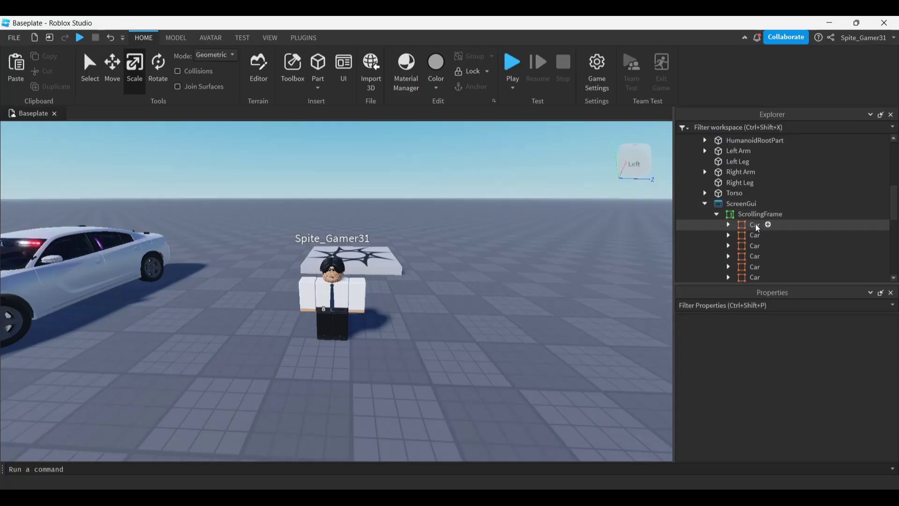
# Copy the name of the 2018 Dodge Charger Pursuit [AWD] model in the workspace.
pyautogui.scroll(5, 752, 225)
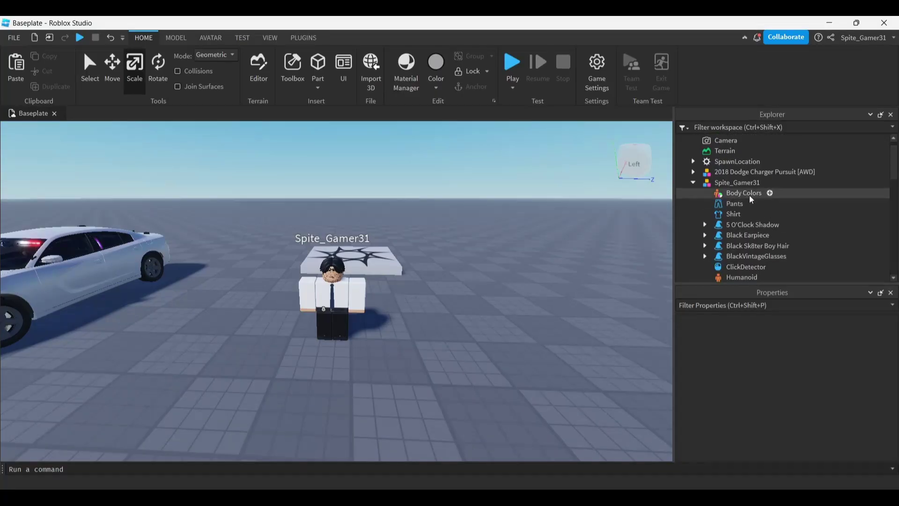
pyautogui.click(749, 172)
pyautogui.click(749, 173)
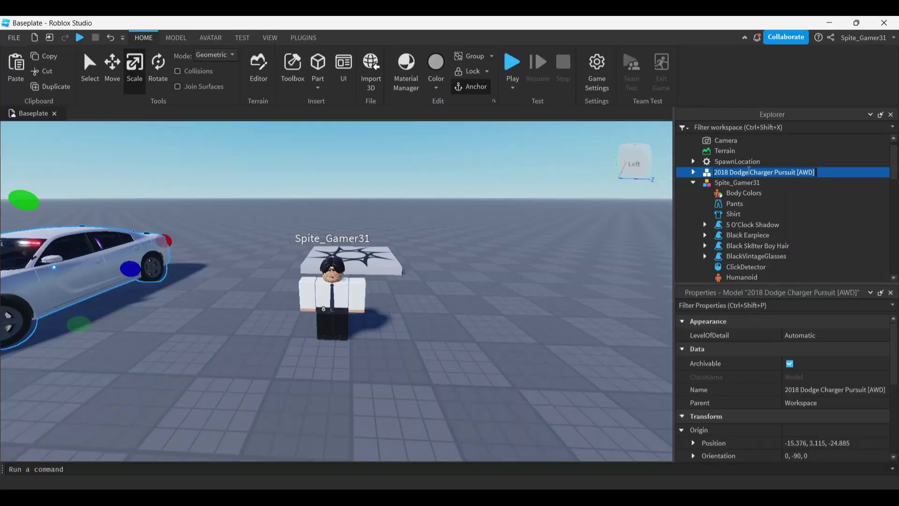
pyautogui.click(749, 205)
pyautogui.click(789, 195)
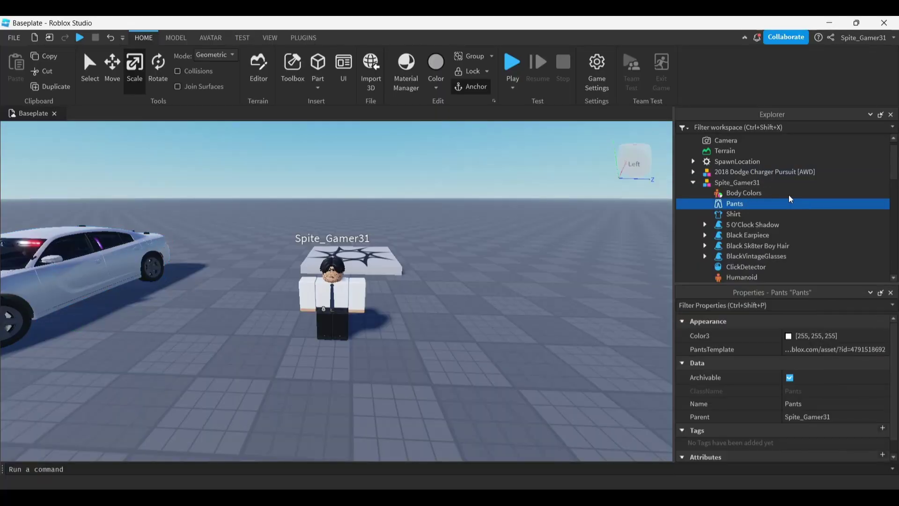
pyautogui.click(789, 194)
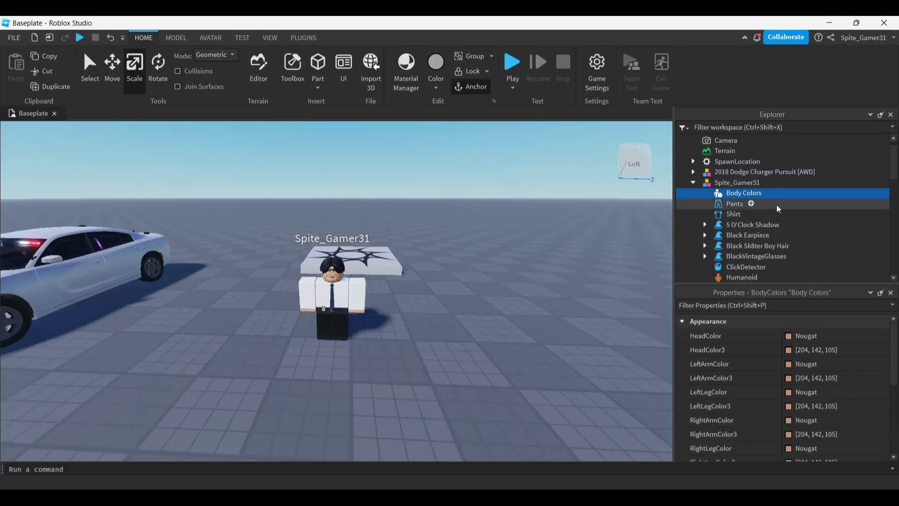
# Rename the first Car frame in the ScrollingFrame to the copied name, 2018 Dodge Charger Pursuit [AWD].
pyautogui.scroll(-7, 777, 206)
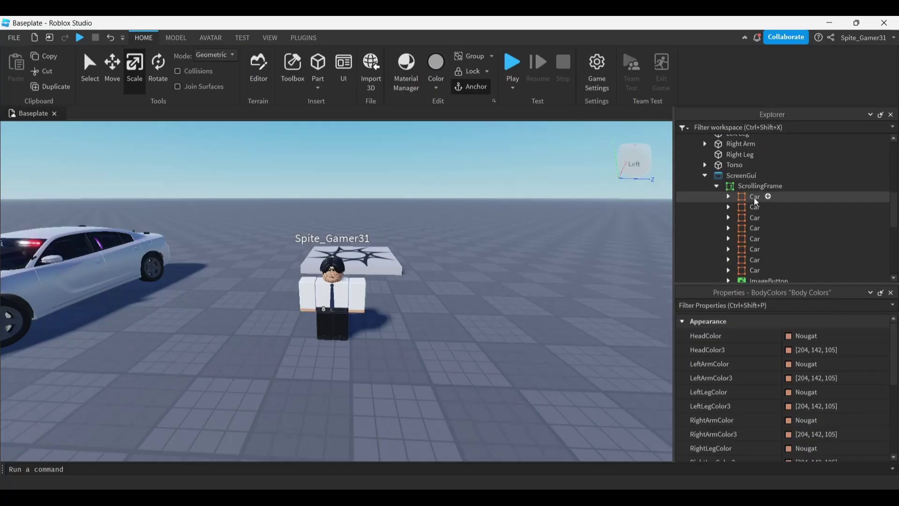
pyautogui.click(756, 200)
pyautogui.hotkey('ctrl', 'a')
pyautogui.hotkey('ctrl', 'v')
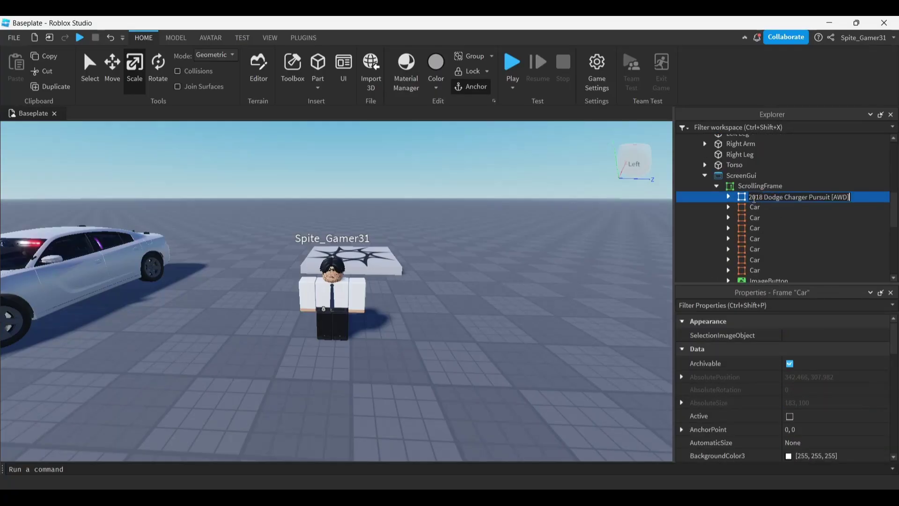
pyautogui.press('Return')
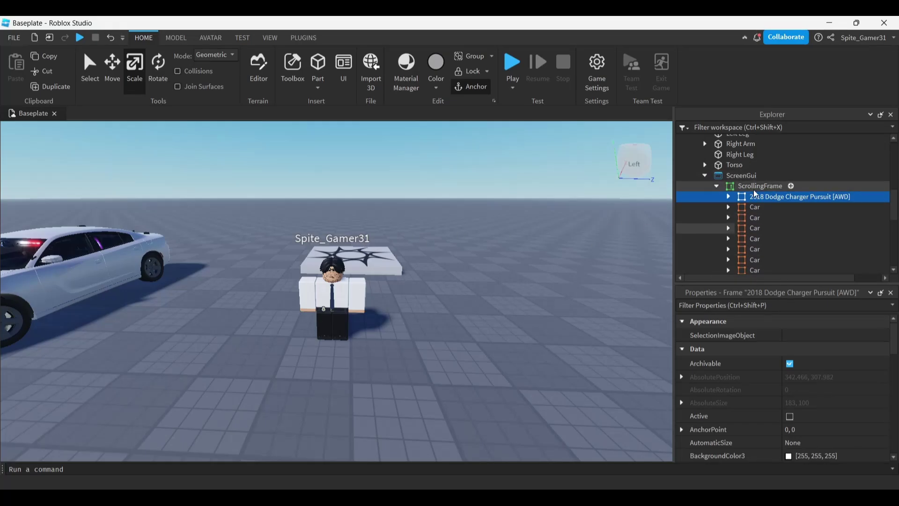
# Set the Text of the TextLabel inside the 2018 Dodge Charger Pursuit [AWD] frame to 2018 Dodge Charger Pursuit [AWD].
pyautogui.click(729, 197)
pyautogui.click(768, 217)
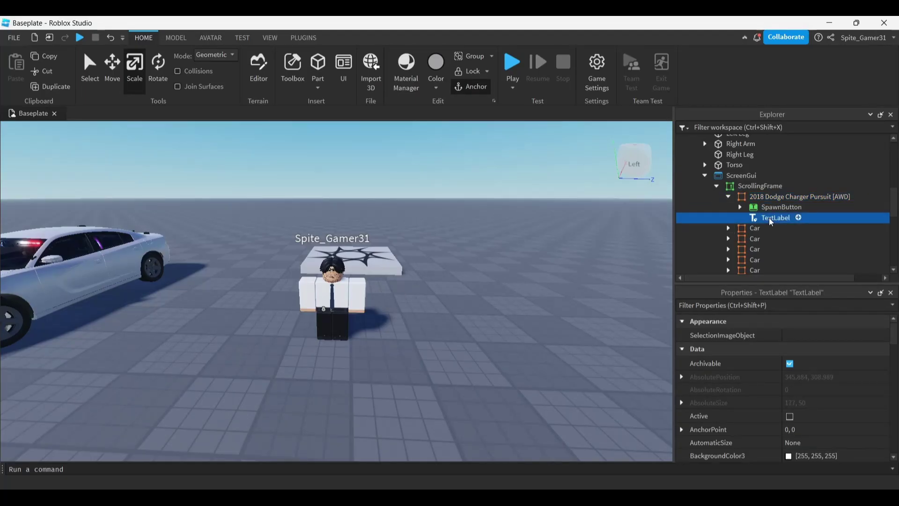
pyautogui.scroll(-5, 765, 431)
pyautogui.scroll(-10, 762, 424)
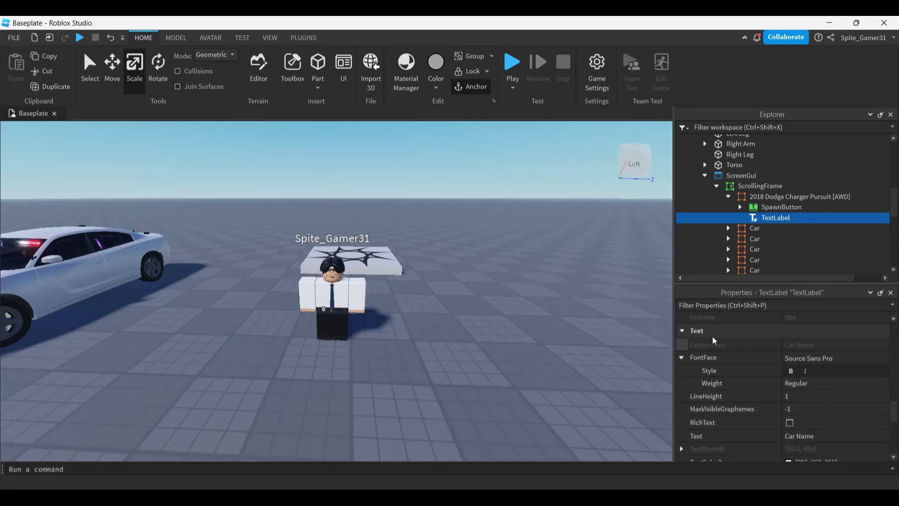
pyautogui.scroll(-1, 719, 356)
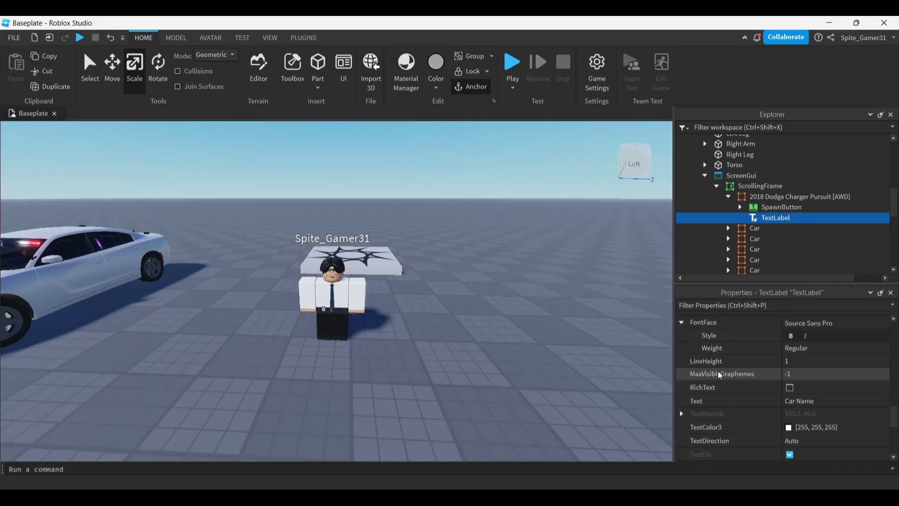
pyautogui.click(811, 402)
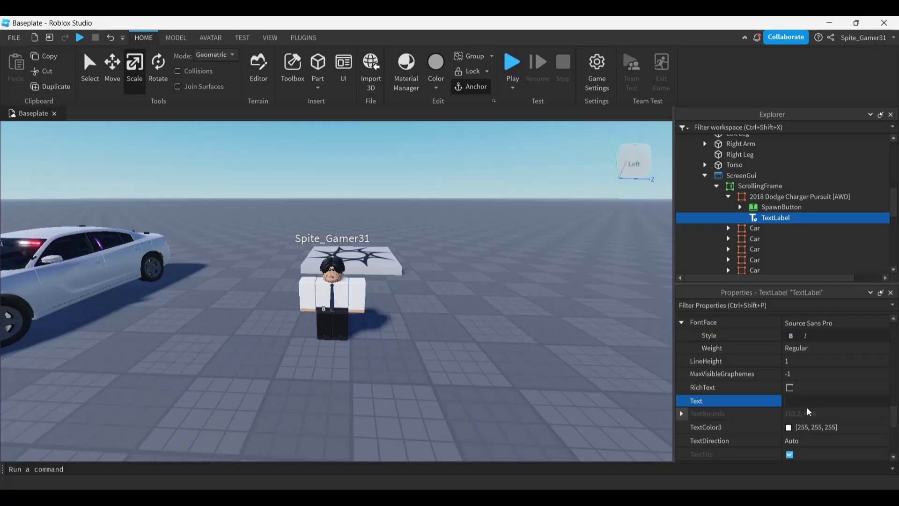
pyautogui.write('2018 Dodge Charger Pursuit [AWD]')
pyautogui.click(754, 391)
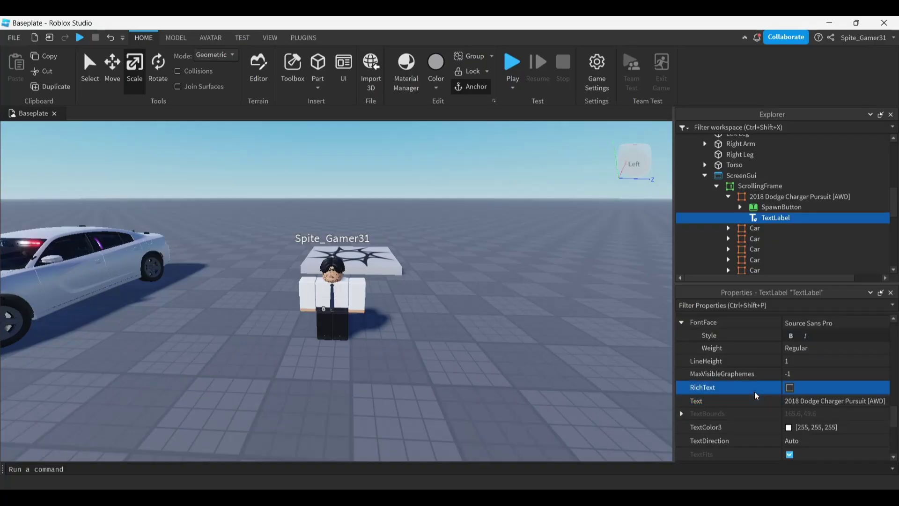
pyautogui.click(752, 400)
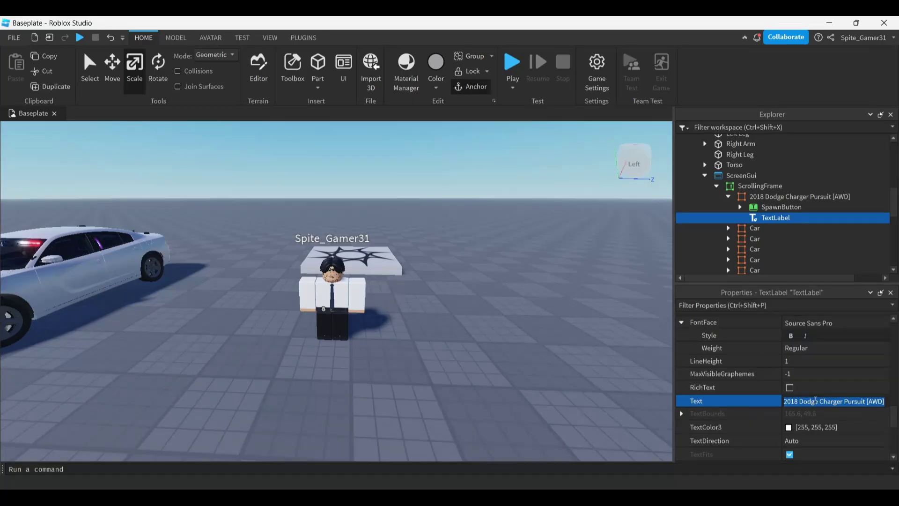
pyautogui.click(731, 389)
pyautogui.click(740, 397)
# In the SpawnButton's SpawnCV script, replace .CrownVic after game.ServerStorage with ['2018 Dodge Charger Pursuit [AWD]'], and close the script.
pyautogui.click(778, 210)
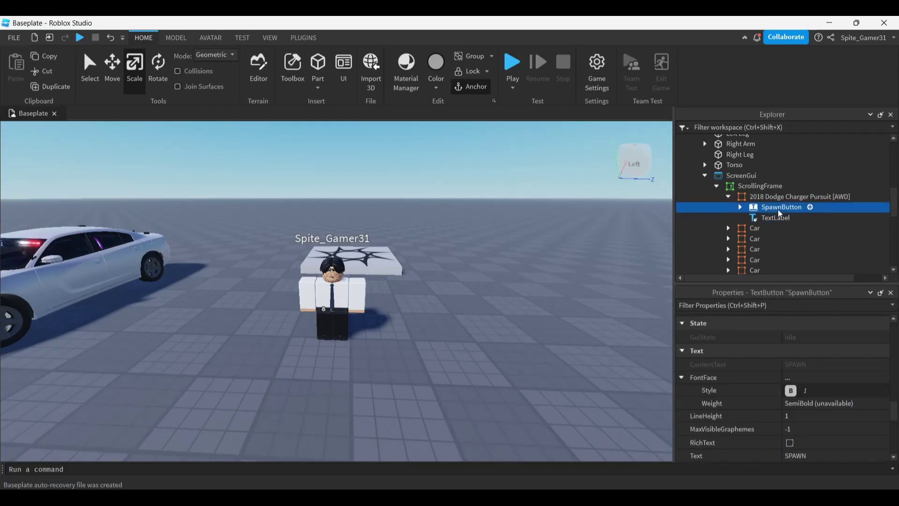
pyautogui.click(739, 207)
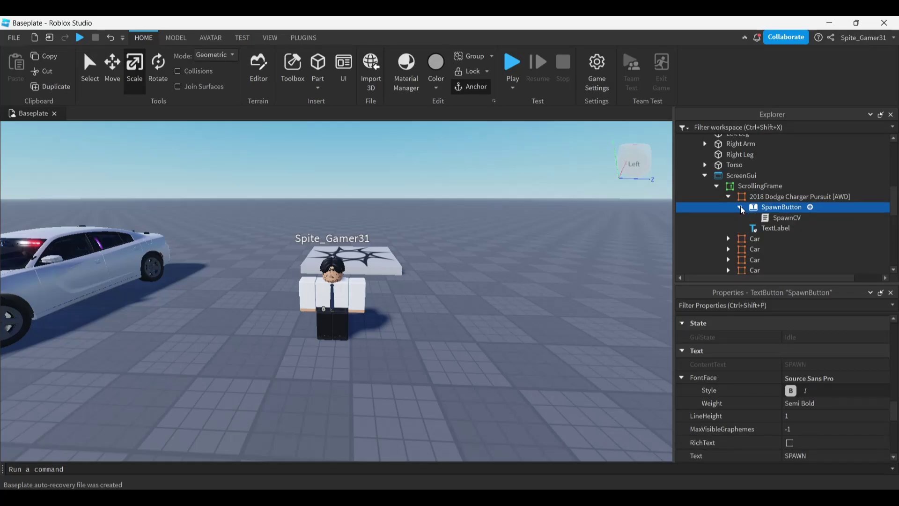
pyautogui.click(770, 220)
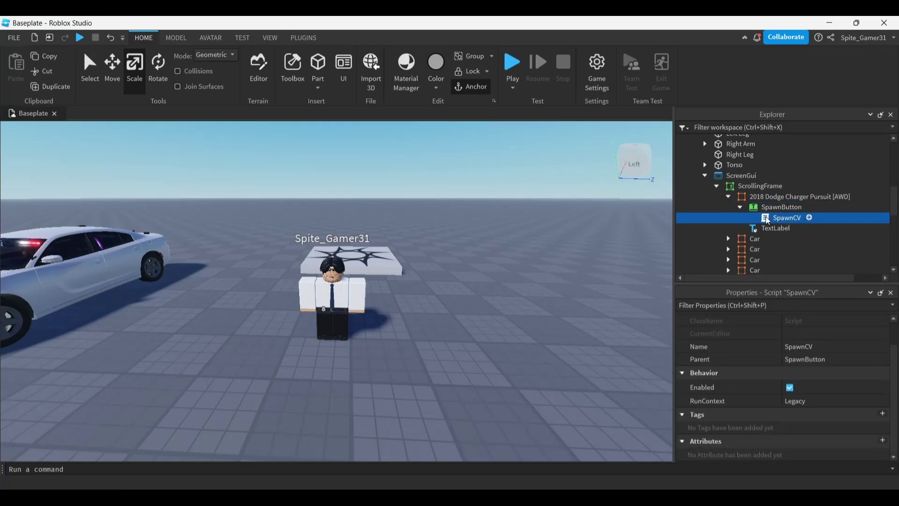
pyautogui.doubleClick(767, 218)
pyautogui.moveTo(224, 138); pyautogui.dragTo(183, 140)
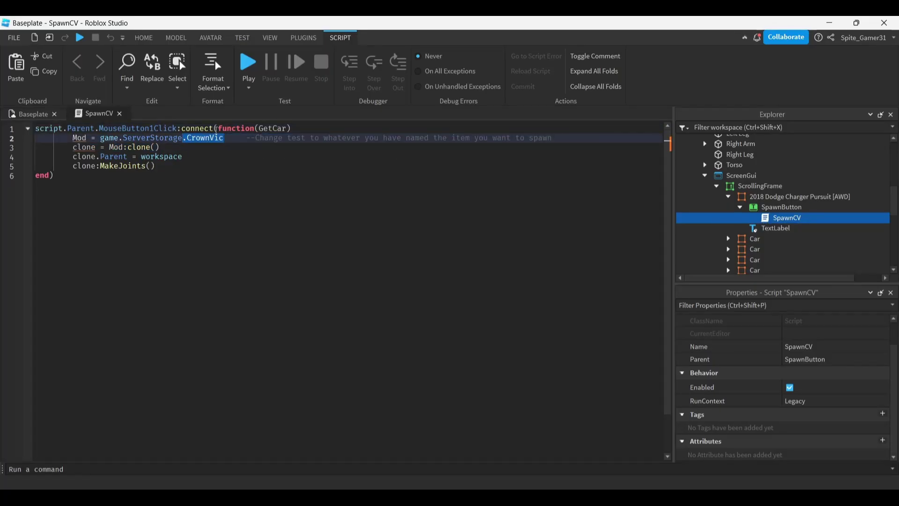
pyautogui.press('BackSpace')
pyautogui.write('[')
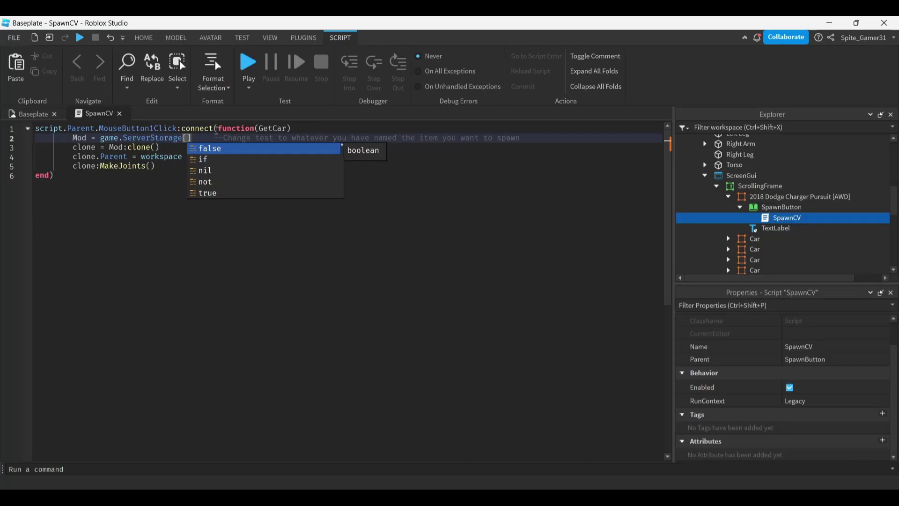
pyautogui.write("'2018 Dodge Charger Pursuit [AWD]'")
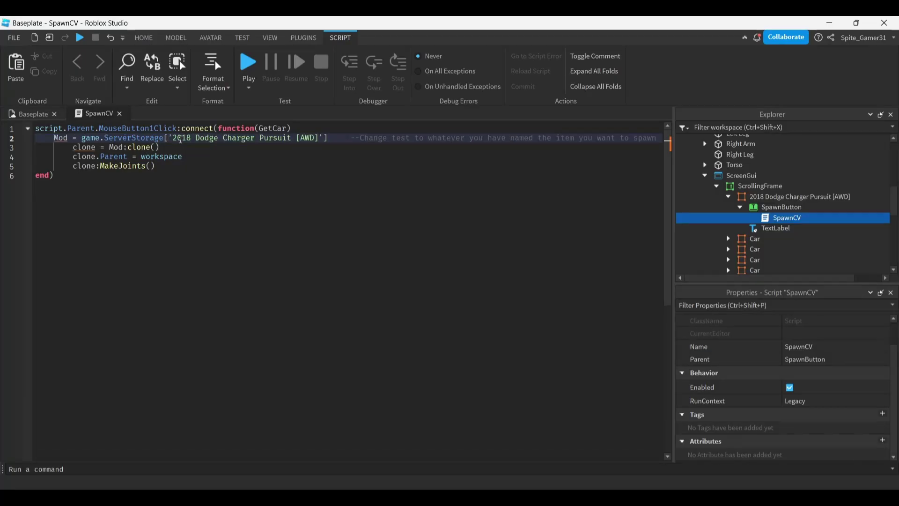
pyautogui.click(120, 114)
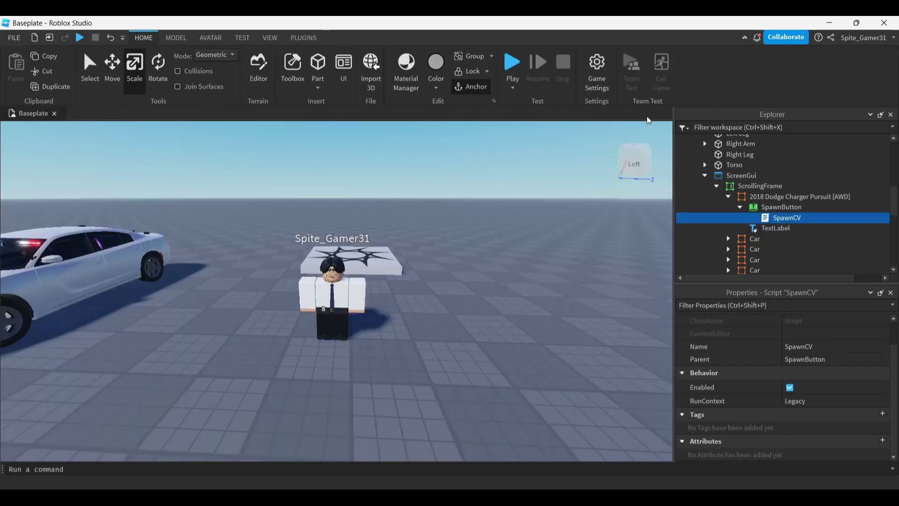
# Move the 2018 Dodge Charger Pursuit [AWD] model from the workspace into ServerStorage, and collapse the expanded folders.
pyautogui.click(705, 177)
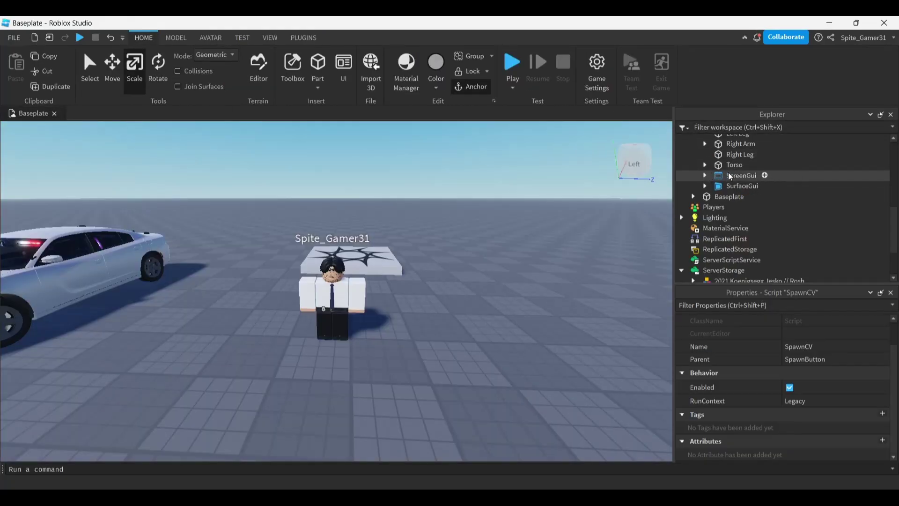
pyautogui.scroll(8, 740, 185)
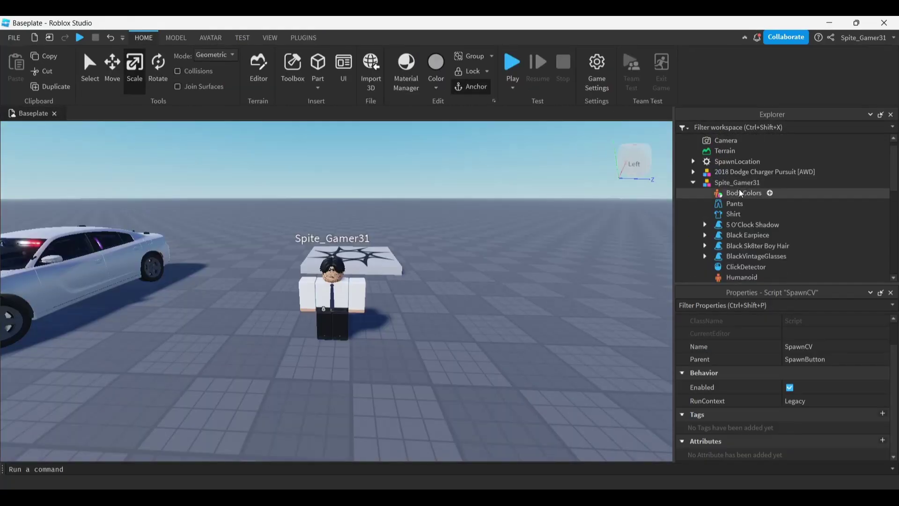
pyautogui.click(694, 182)
pyautogui.click(732, 173)
pyautogui.moveTo(733, 173)
pyautogui.mouseDown()
pyautogui.moveTo(738, 263)
pyautogui.moveTo(734, 254)
pyautogui.mouseUp()
pyautogui.click(682, 243)
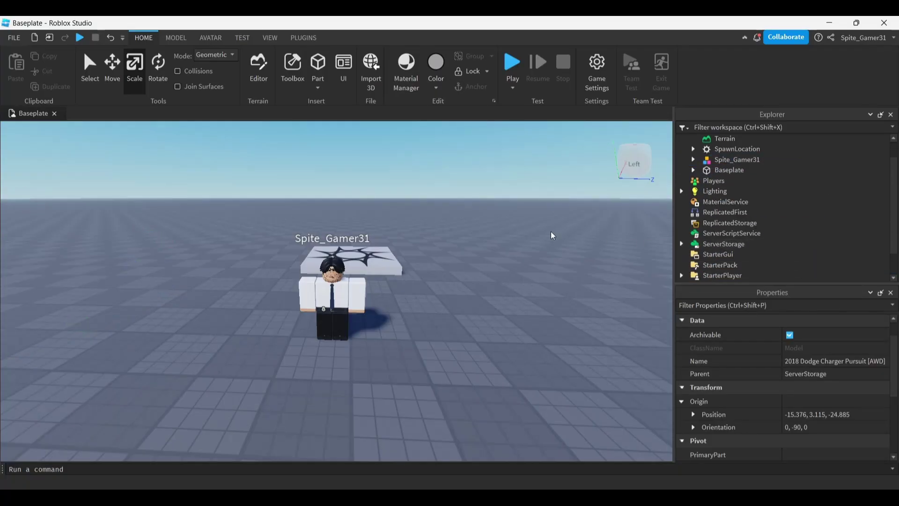
# Start a playtest, walk the avatar to the character and open its Car Dealership menu.
pyautogui.click(517, 65)
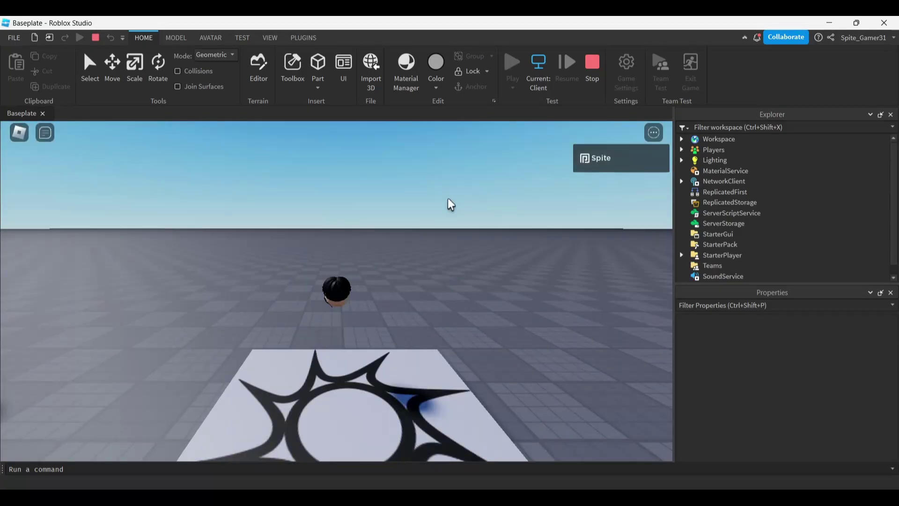
pyautogui.moveTo(463, 202); pyautogui.dragTo(462, 201, button='right')
pyautogui.press('d')
pyautogui.press('s')
pyautogui.press('d')
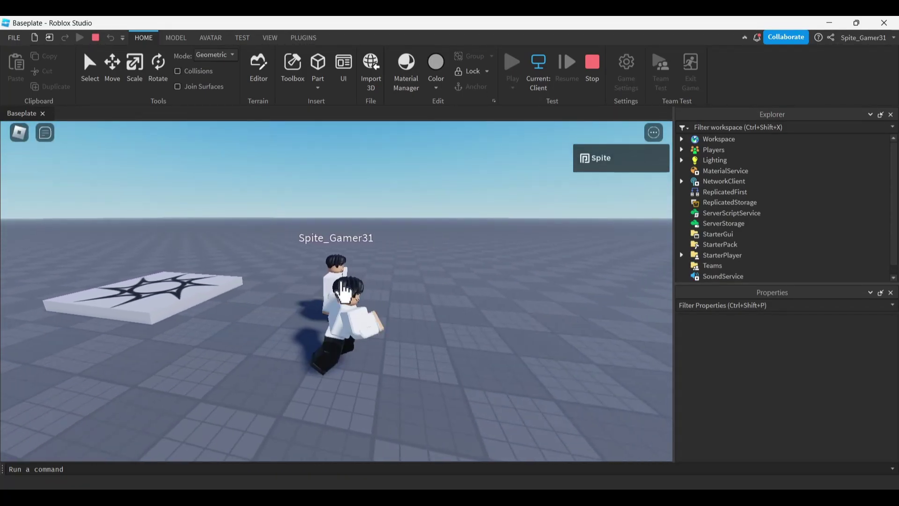
pyautogui.press('w')
pyautogui.press('a')
pyautogui.click(253, 318)
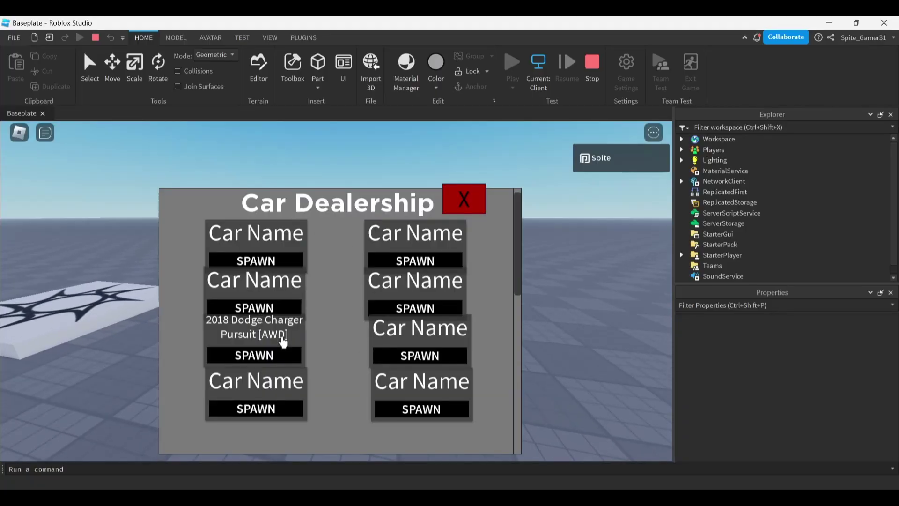
pyautogui.moveTo(351, 129); pyautogui.dragTo(351, 141, button='right')
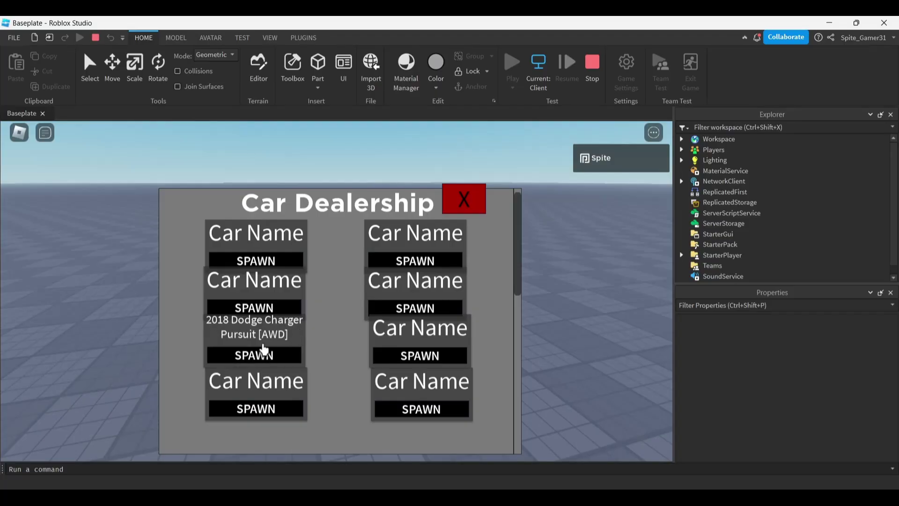
# Spawn the 2018 Dodge Charger Pursuit [AWD] from the Car Dealership menu and walk the avatar into the driver's seat.
pyautogui.click(269, 359)
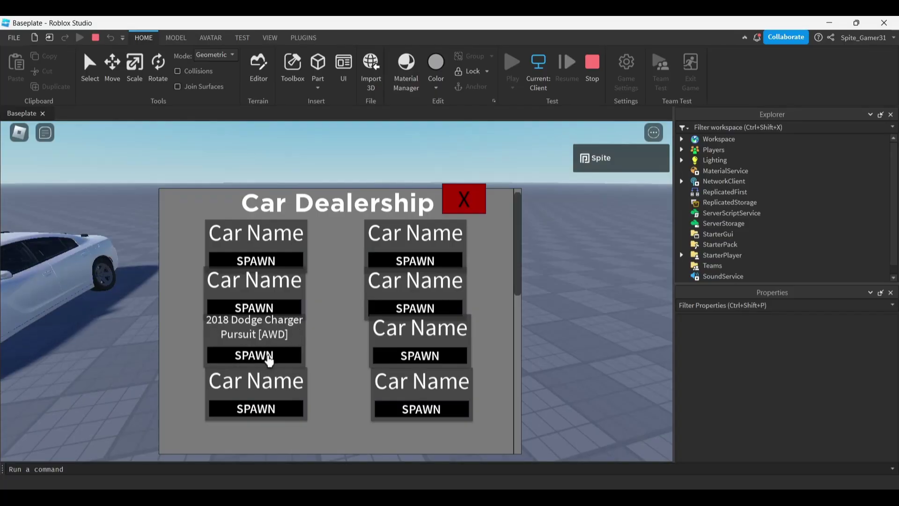
pyautogui.click(474, 218)
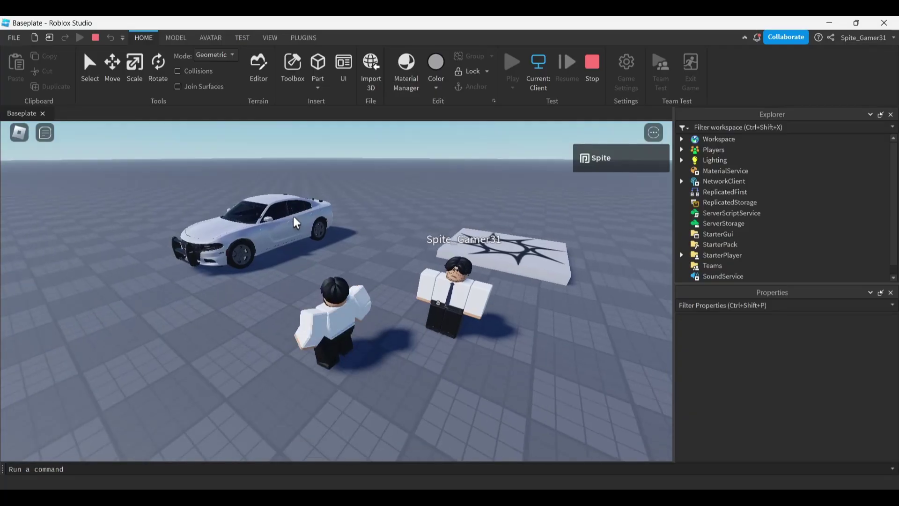
pyautogui.press('w')
pyautogui.press('a')
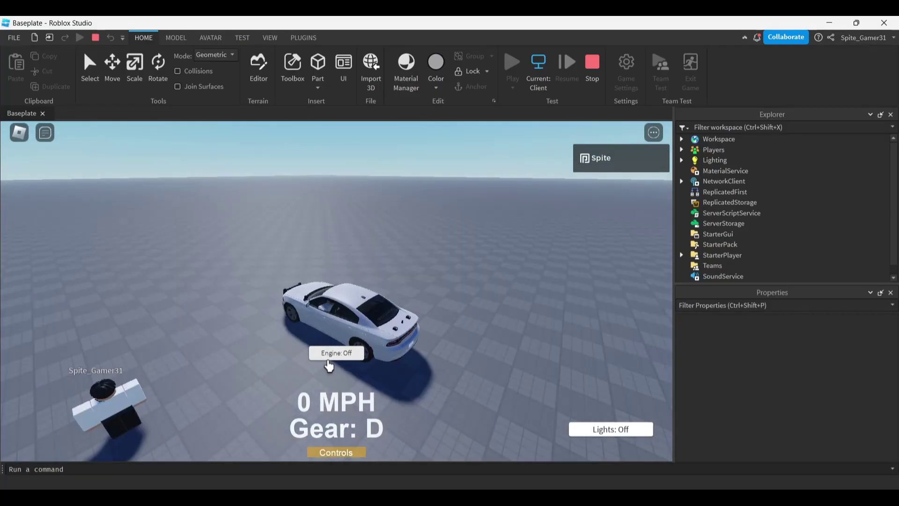
# Start the engine and test-drive the car forward and in reverse with its emergency lights flashing, getting out beside the spawn pad.
pyautogui.click(329, 354)
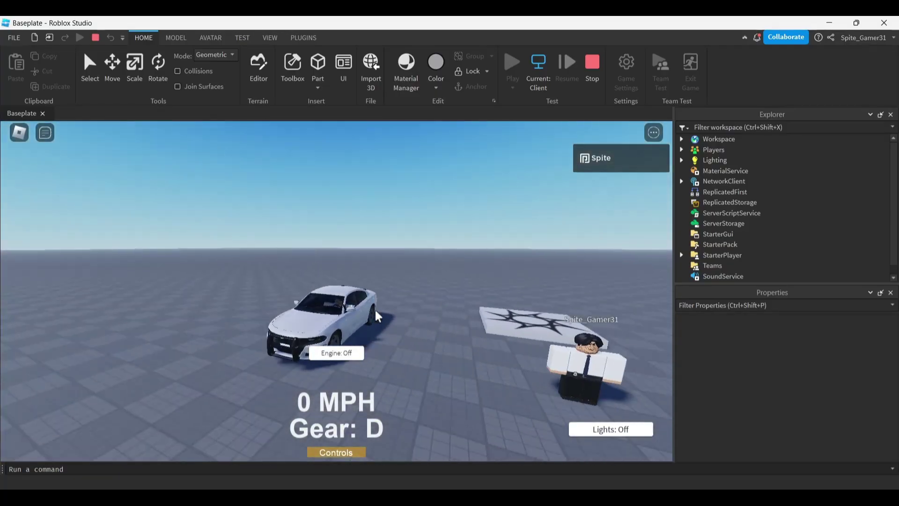
pyautogui.press('j')
pyautogui.moveTo(380, 314); pyautogui.dragTo(380, 315, button='right')
pyautogui.press('w')
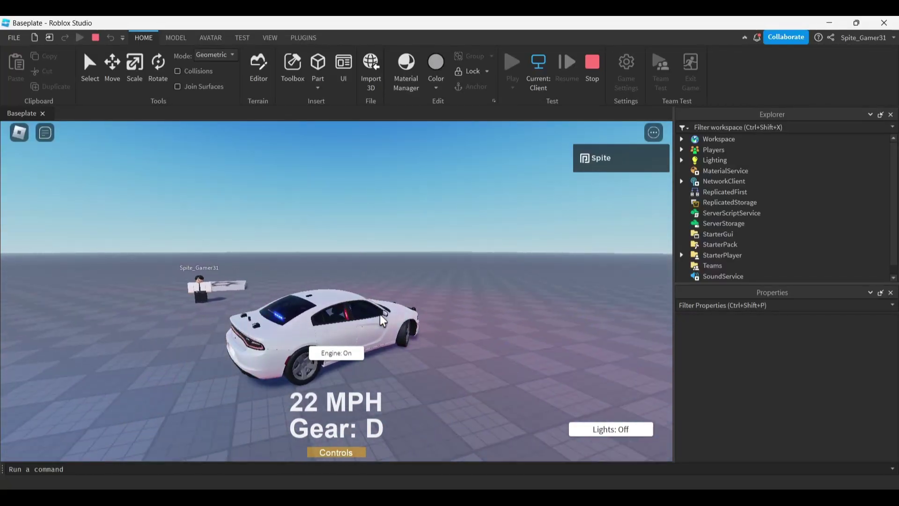
pyautogui.press('s')
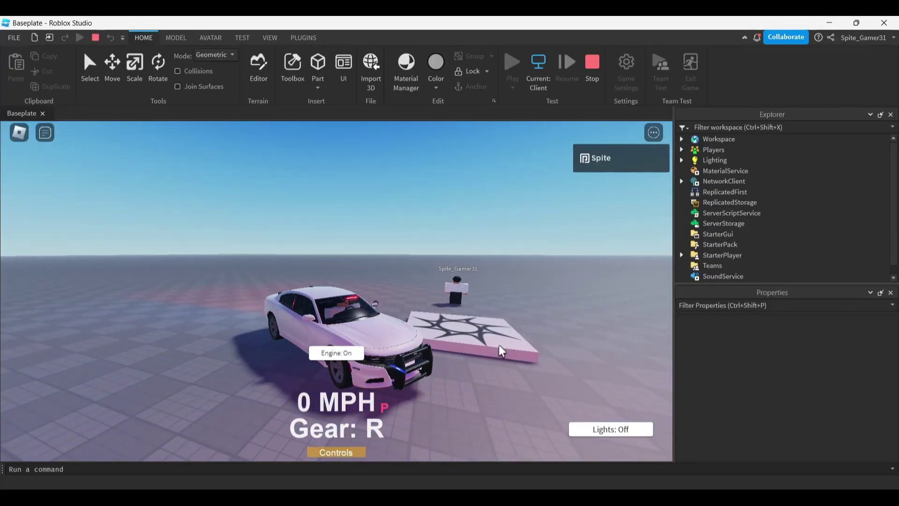
pyautogui.press('space')
pyautogui.press('s')
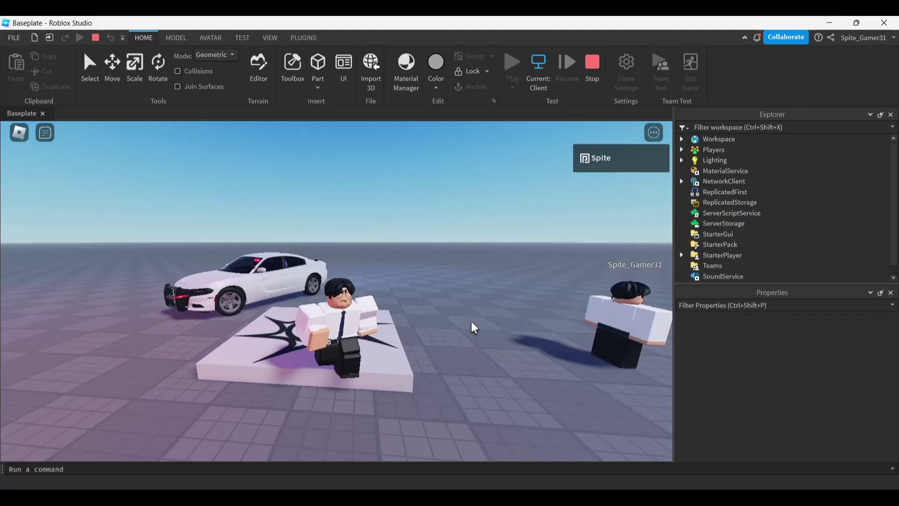
pyautogui.scroll(1, 470, 321)
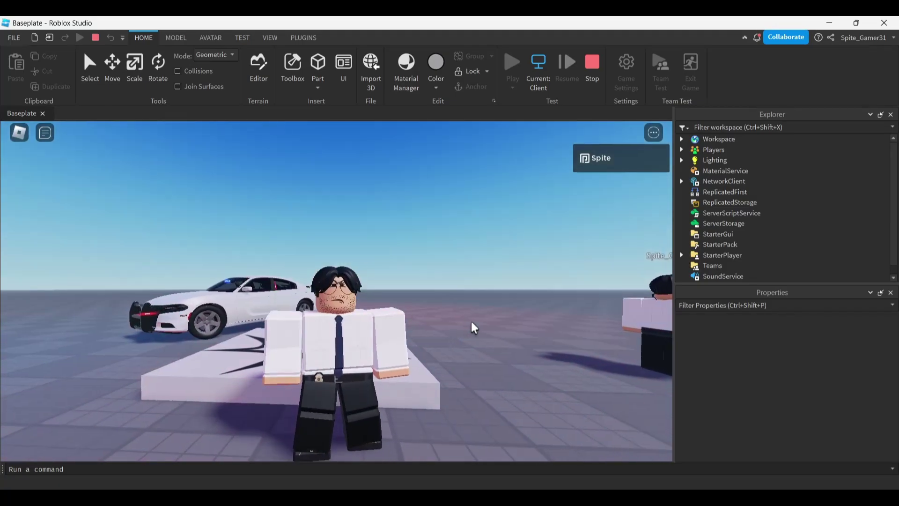
pyautogui.press('d')
pyautogui.press('s')
pyautogui.press('Left')
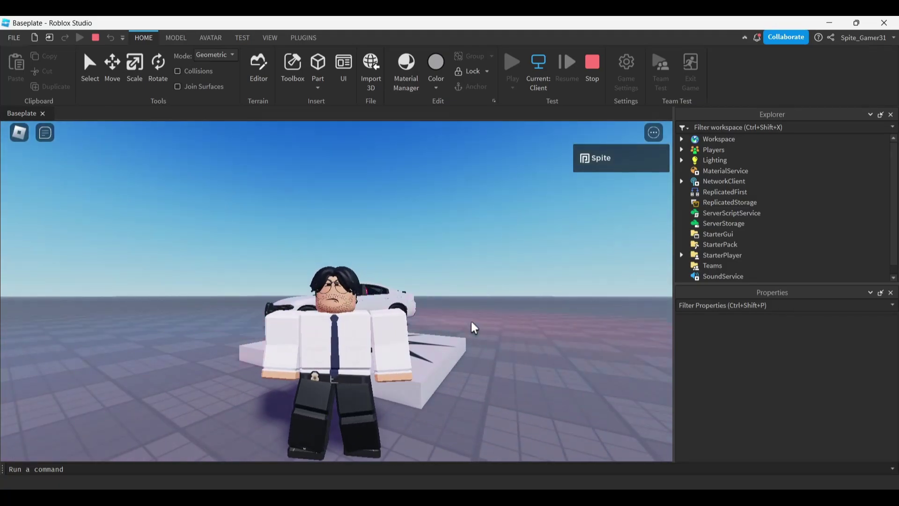
pyautogui.press('Right')
pyautogui.press('Left')
pyautogui.press('w')
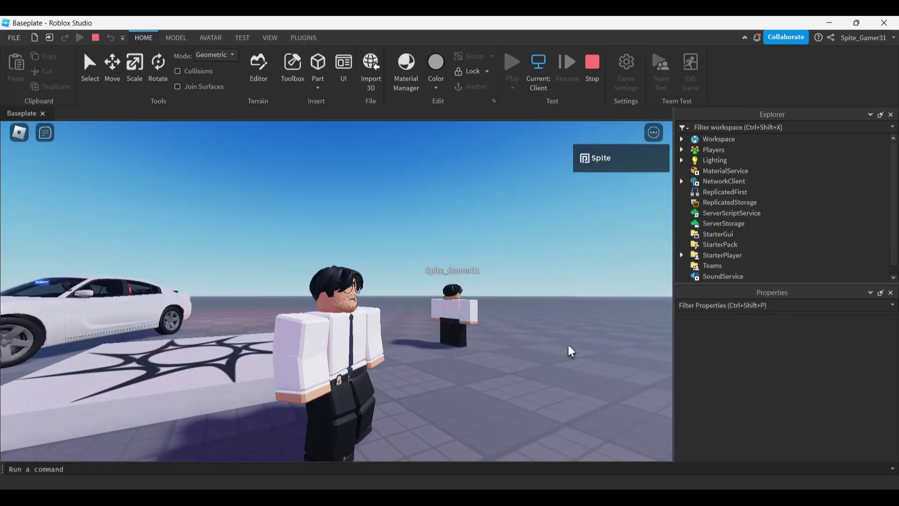
pyautogui.press('a')
pyautogui.moveTo(567, 343); pyautogui.dragTo(574, 339, button='right')
pyautogui.press('s')
pyautogui.press('a')
pyautogui.press('s')
pyautogui.press('a')
pyautogui.press('s')
pyautogui.press('s')
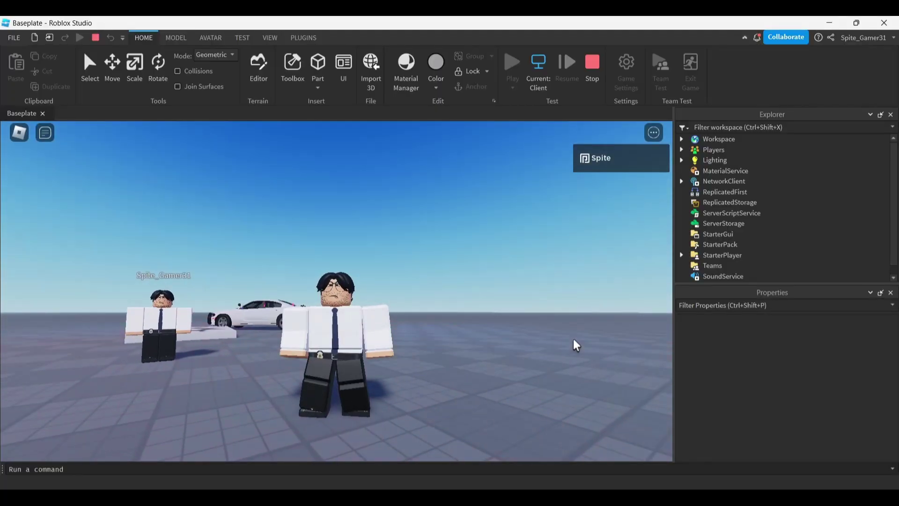
pyautogui.press('a')
pyautogui.moveTo(290, 335); pyautogui.dragTo(304, 340, button='right')
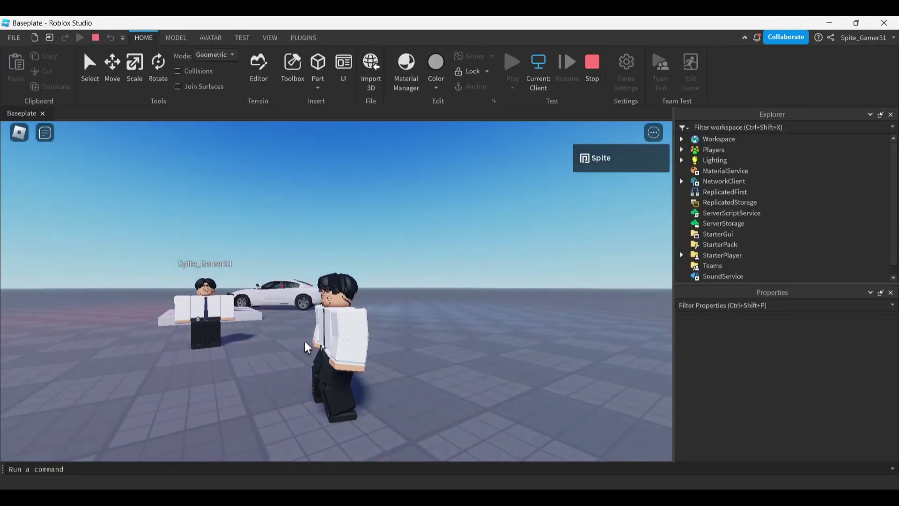
pyautogui.press('s')
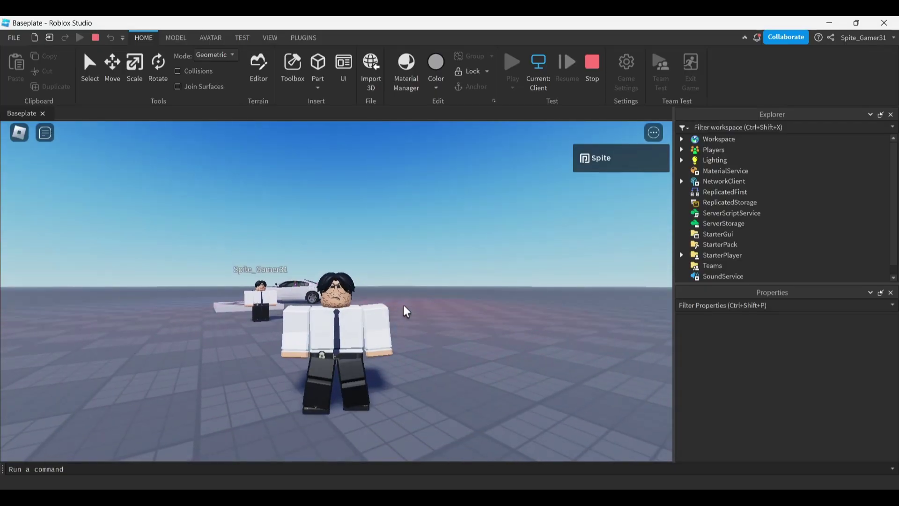
pyautogui.press('s')
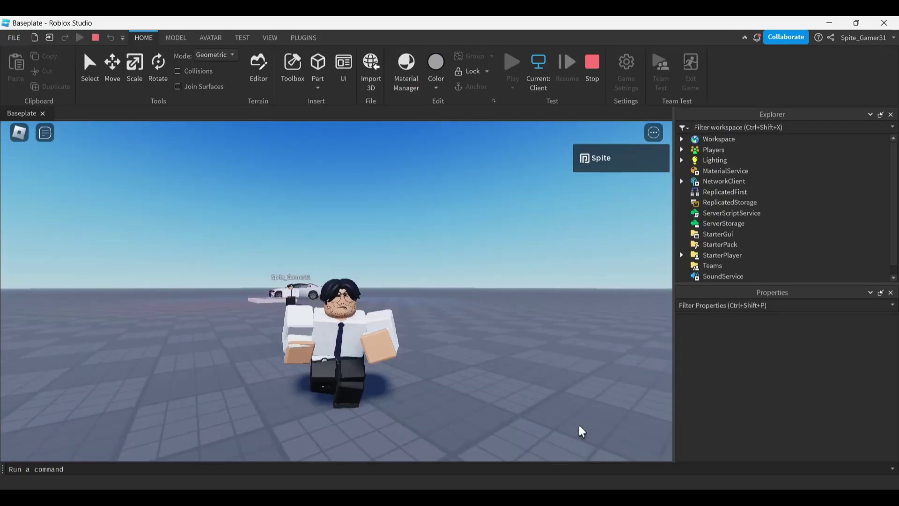